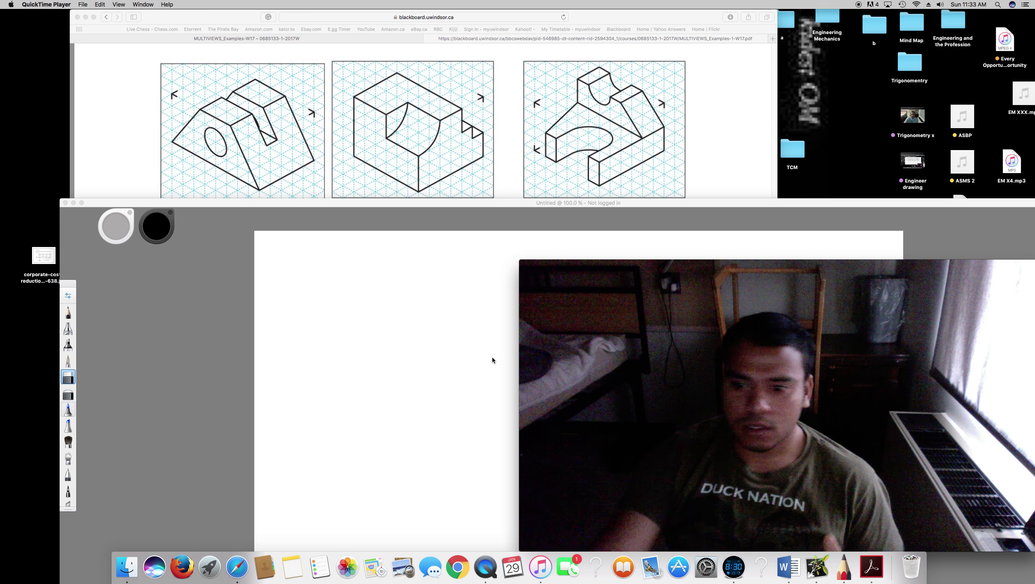
View the PDF of objects 90, 92 and 93, then bring the blank SketchBook canvas forward.
click(703, 145)
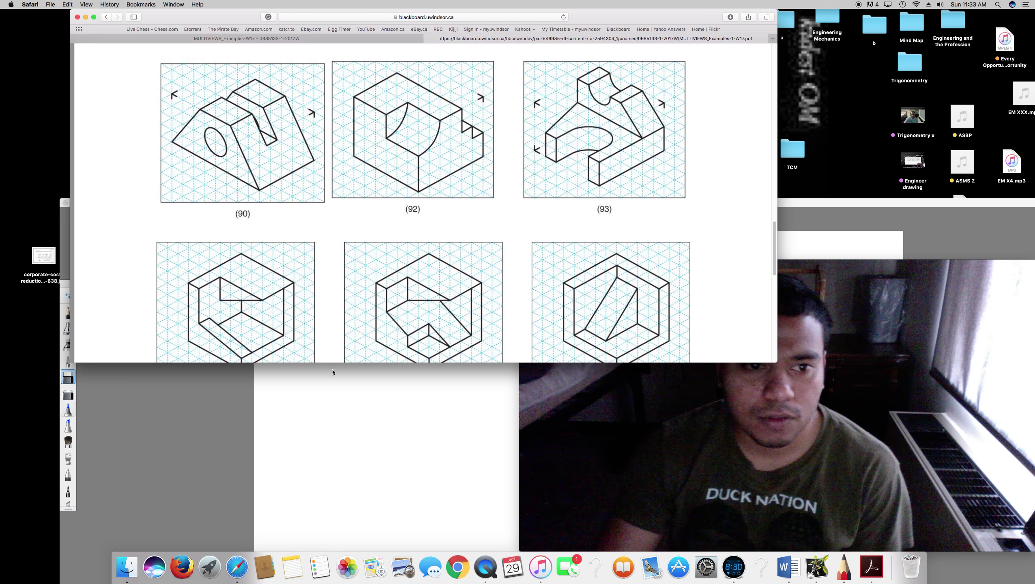
click(377, 468)
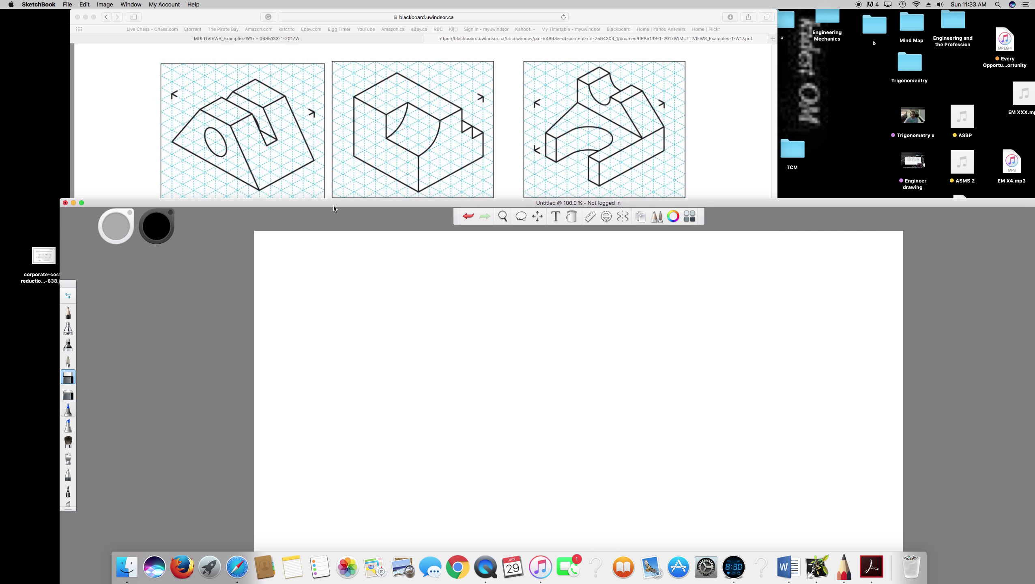
Place the canvas beside object 90 and draw the front view's bottom edge in pencil.
drag(332, 205, 522, 171)
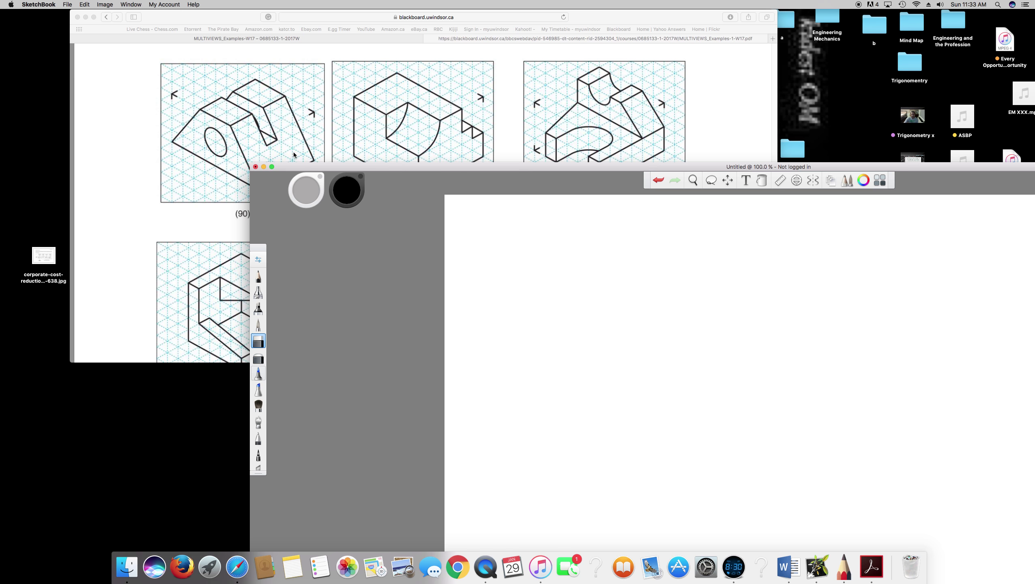
drag(390, 166, 402, 217)
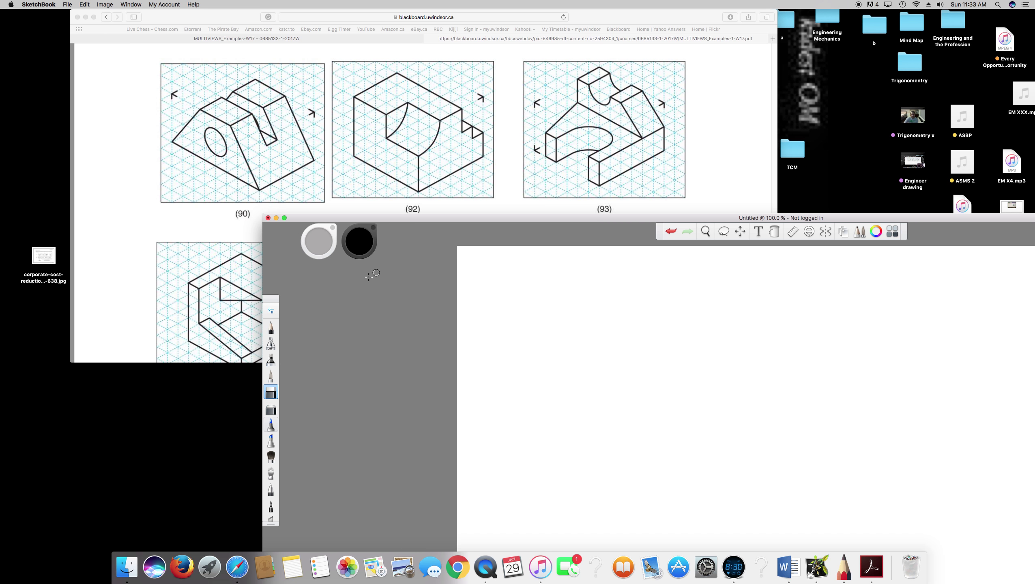
key(e)
drag(550, 222, 599, 62)
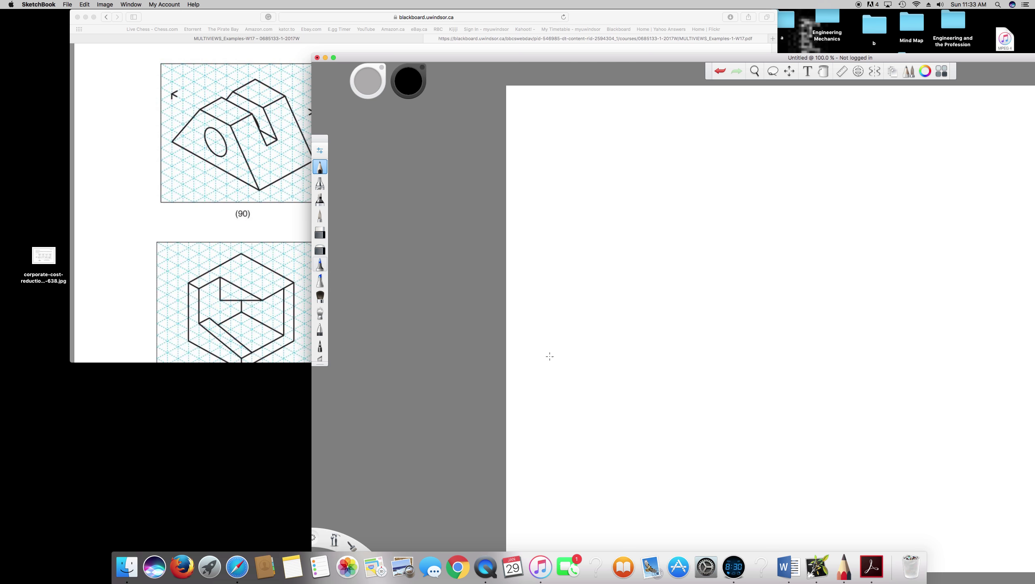
drag(542, 351, 657, 353)
Sketch the trapezoid with its circular hole, centre line and dashed hidden line, plus the top view's left edge.
click(839, 77)
drag(572, 298, 617, 299)
mouse_move(544, 352)
mouse_down()
mouse_move(572, 297)
mouse_move(656, 352)
mouse_up()
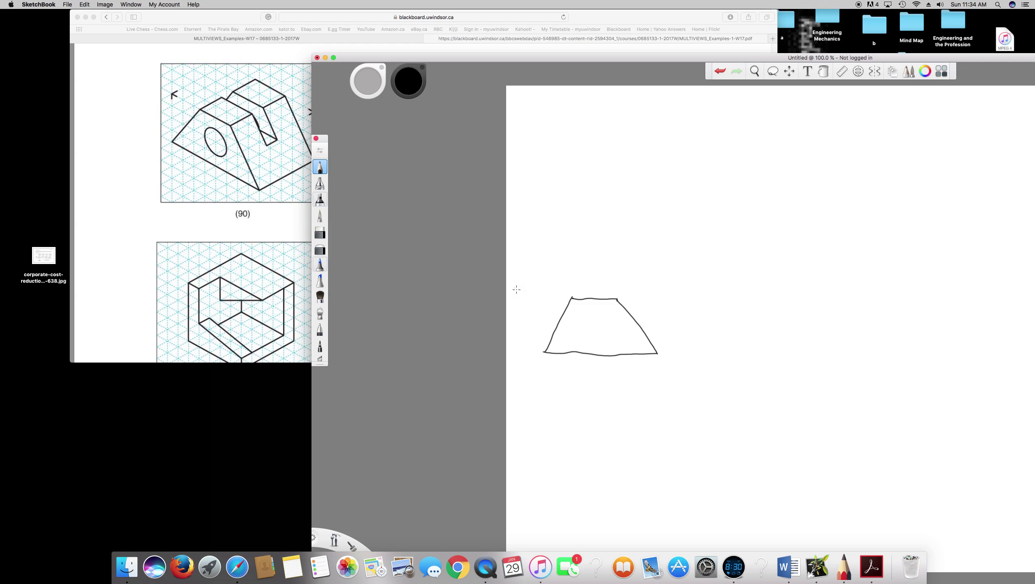
mouse_move(587, 332)
mouse_down()
mouse_move(605, 336)
mouse_move(589, 329)
mouse_up()
mouse_move(597, 333)
mouse_down()
mouse_move(618, 332)
mouse_move(568, 330)
mouse_move(597, 305)
mouse_move(605, 359)
mouse_up()
drag(559, 326, 635, 324)
drag(537, 208, 538, 260)
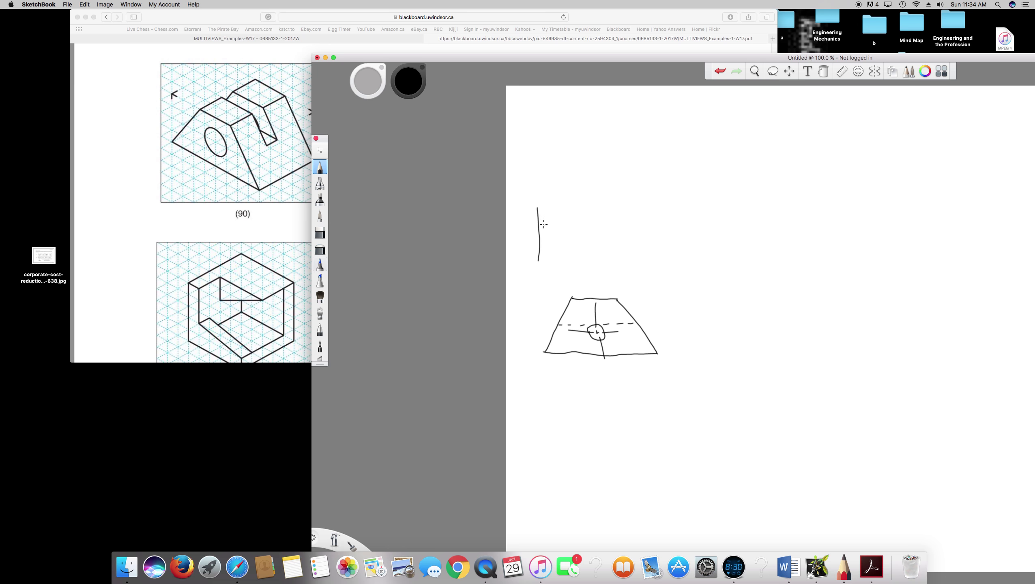
Draw the top view rectangle, erasing and redrawing its crooked top edge.
drag(537, 209, 634, 217)
click(320, 233)
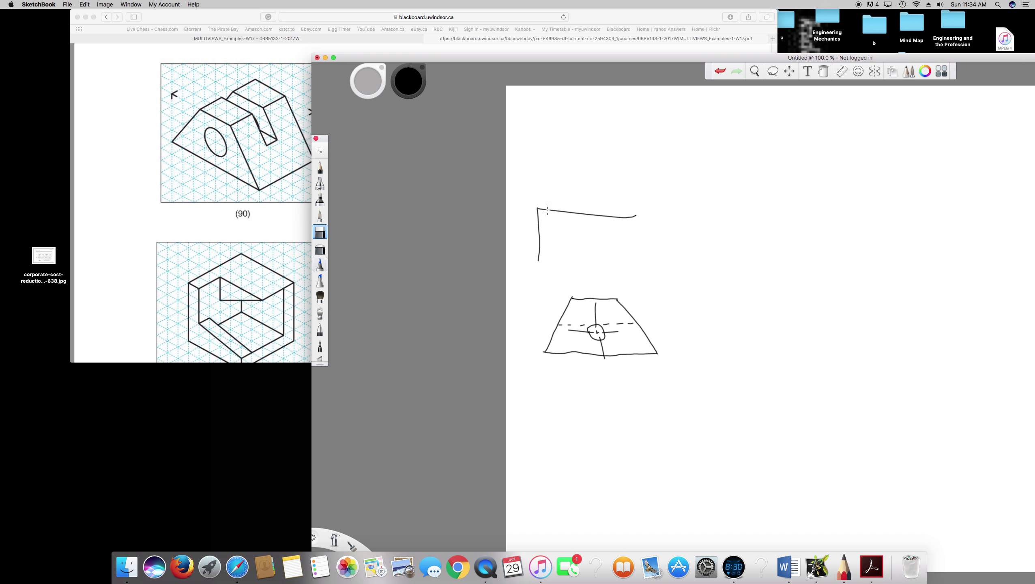
mouse_move(547, 210)
mouse_down()
mouse_move(538, 208)
mouse_move(640, 217)
mouse_up()
key(e)
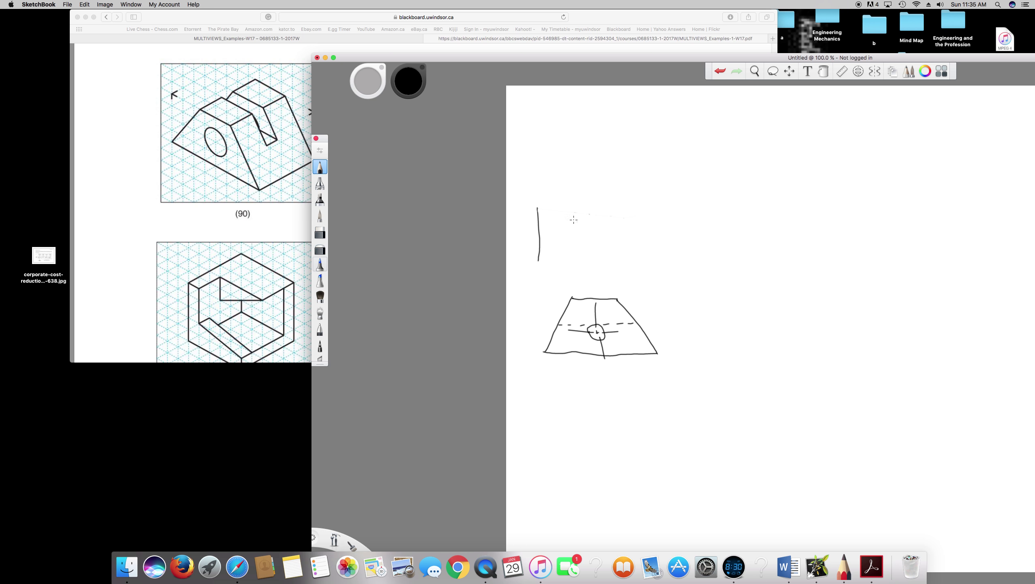
drag(536, 208, 650, 208)
drag(539, 262, 652, 260)
drag(645, 208, 644, 262)
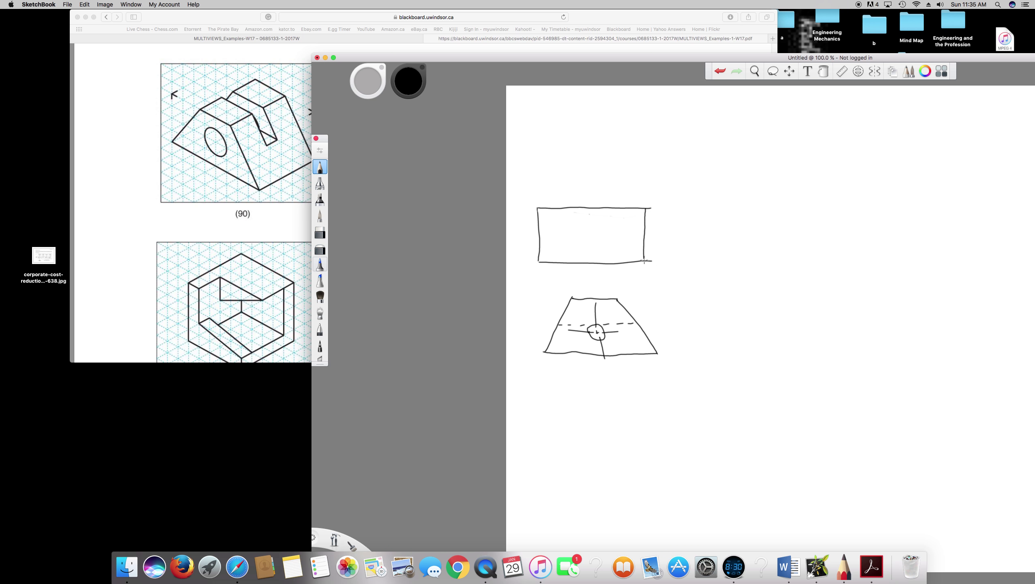
Divide the top view into three bands with two horizontal lines.
key(e)
click(319, 167)
drag(540, 229, 641, 229)
drag(540, 242, 645, 241)
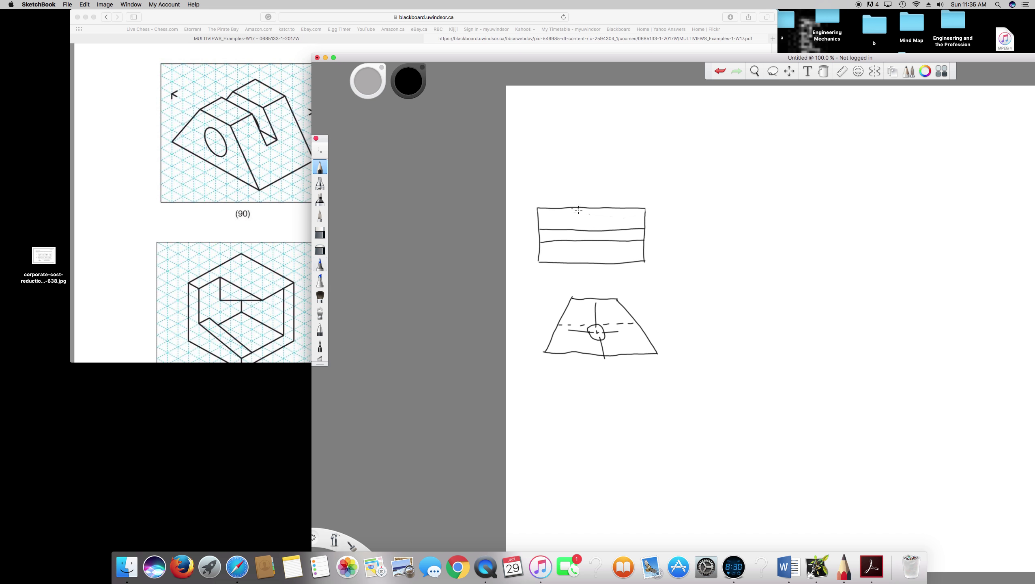
Add dashed hidden lines, vertical edges and an extended centre line to the top view.
drag(578, 222, 578, 228)
drag(579, 234, 580, 262)
drag(603, 210, 606, 265)
drag(559, 208, 564, 227)
mouse_move(615, 209)
mouse_down()
mouse_move(618, 230)
mouse_move(567, 252)
mouse_move(568, 261)
mouse_move(617, 263)
mouse_up()
drag(558, 230, 560, 242)
drag(626, 232, 626, 242)
drag(593, 261, 594, 277)
drag(591, 238, 586, 189)
Draw a dashed 45° miter line with projectors from the top view's corners, starting the side view.
drag(664, 283, 784, 144)
mouse_move(648, 261)
mouse_down()
mouse_move(681, 261)
mouse_move(682, 303)
mouse_up()
mouse_move(654, 208)
mouse_down()
mouse_move(736, 207)
mouse_move(736, 290)
mouse_up()
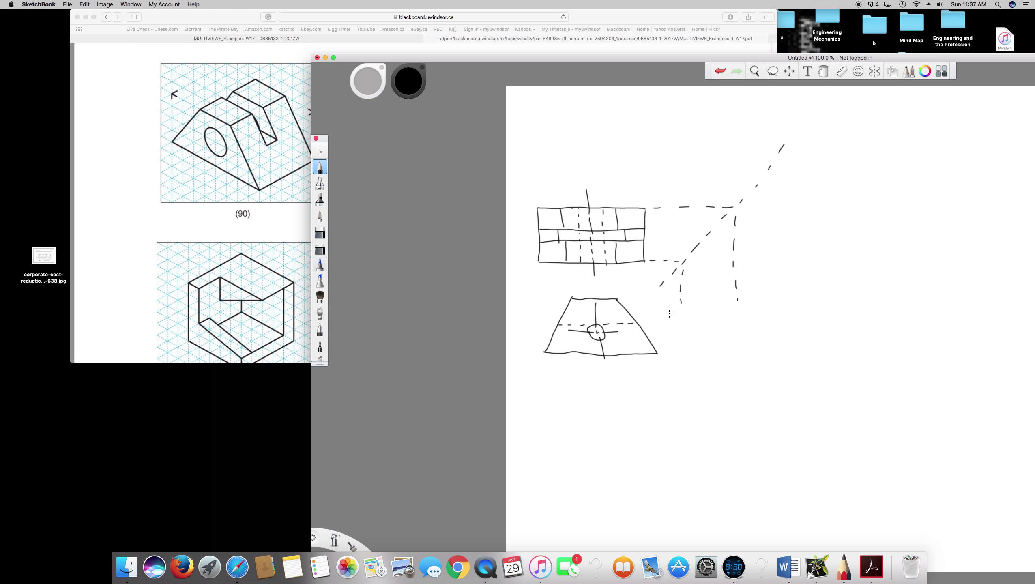
drag(681, 304, 737, 304)
Finish the notched side view with two dashed hidden lines and a centre line across to the front view.
mouse_move(679, 304)
mouse_down()
mouse_move(734, 363)
mouse_move(736, 305)
mouse_move(714, 321)
mouse_up()
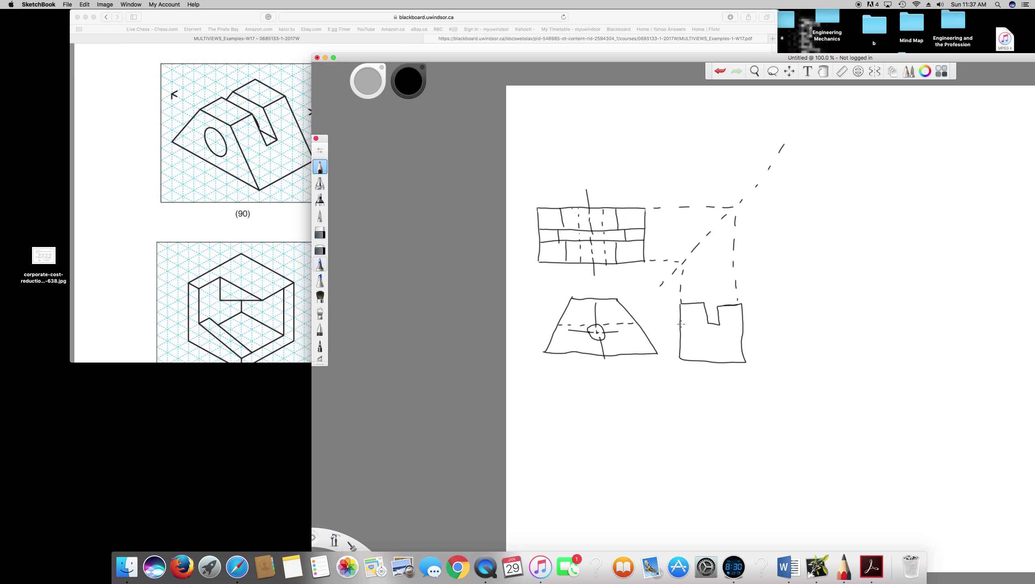
drag(681, 324, 739, 322)
drag(682, 343, 724, 342)
drag(707, 335, 771, 335)
drag(704, 334, 633, 334)
mouse_move(349, 59)
mouse_down()
mouse_move(524, 41)
mouse_move(435, 22)
mouse_up()
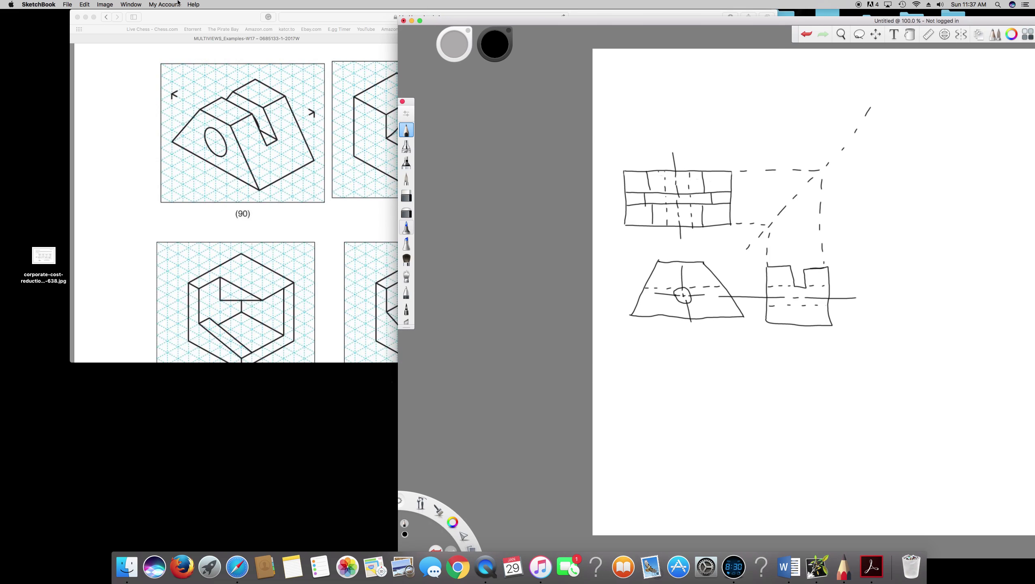
click(75, 5)
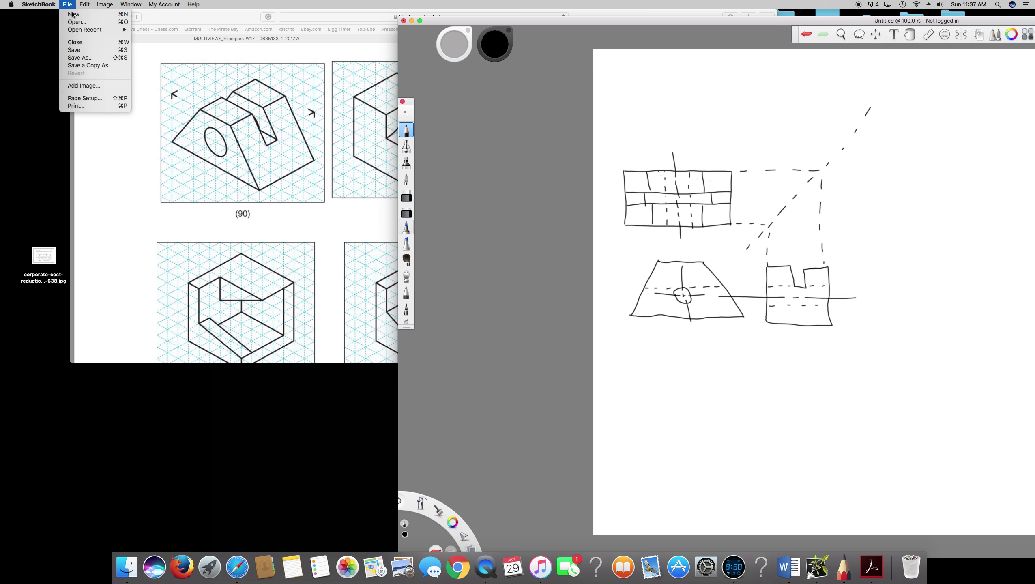
Close the sketch without saving and position the fresh canvas below the reference PDF.
click(82, 15)
click(493, 179)
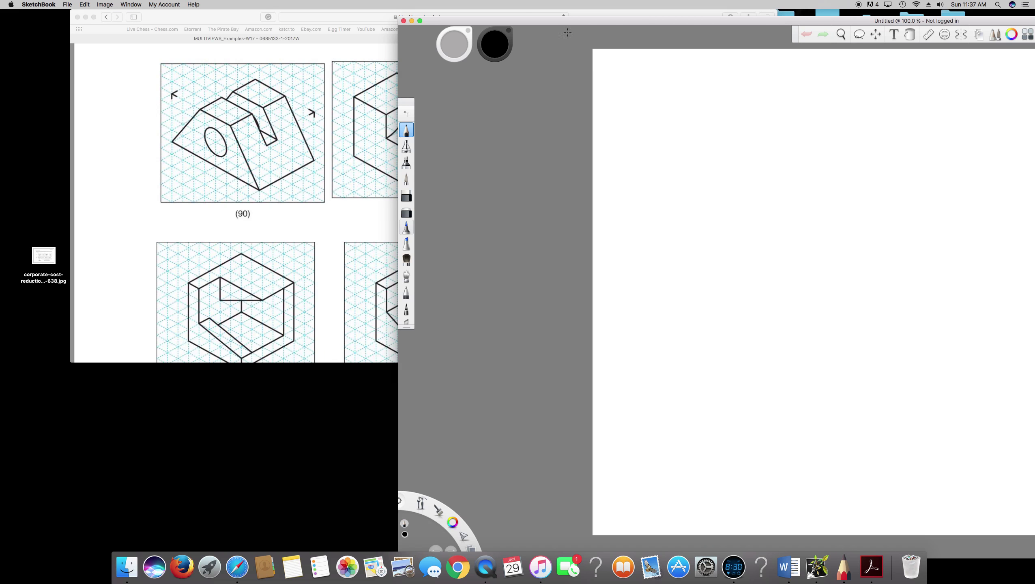
mouse_move(558, 22)
mouse_down()
mouse_move(341, 208)
mouse_move(320, 190)
mouse_move(345, 206)
mouse_move(372, 190)
mouse_up()
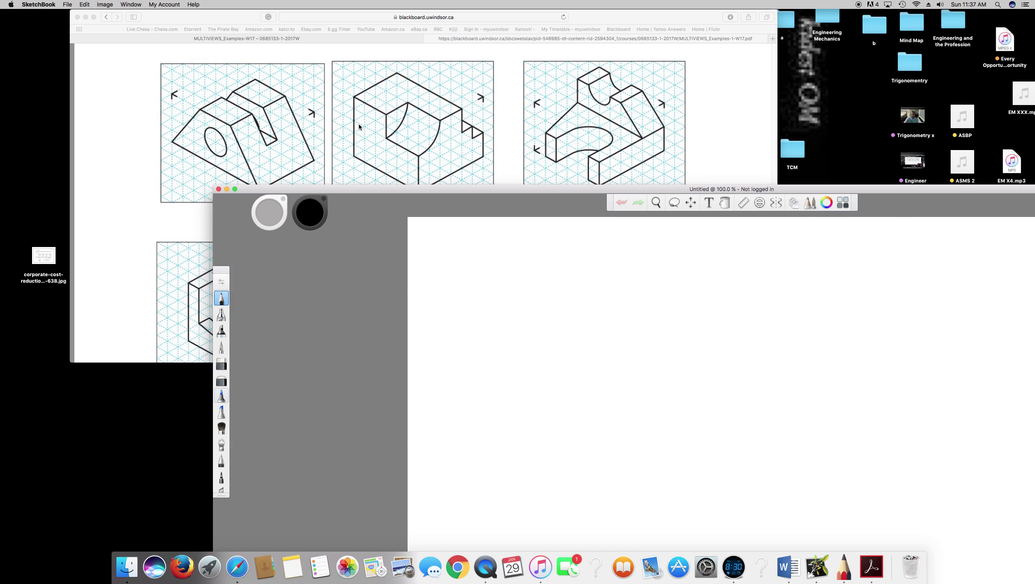
Sketch a first outline of the new front view, then erase it completely.
drag(462, 384, 463, 449)
drag(462, 385, 493, 385)
mouse_move(493, 386)
mouse_down()
mouse_move(595, 384)
mouse_move(599, 445)
mouse_up()
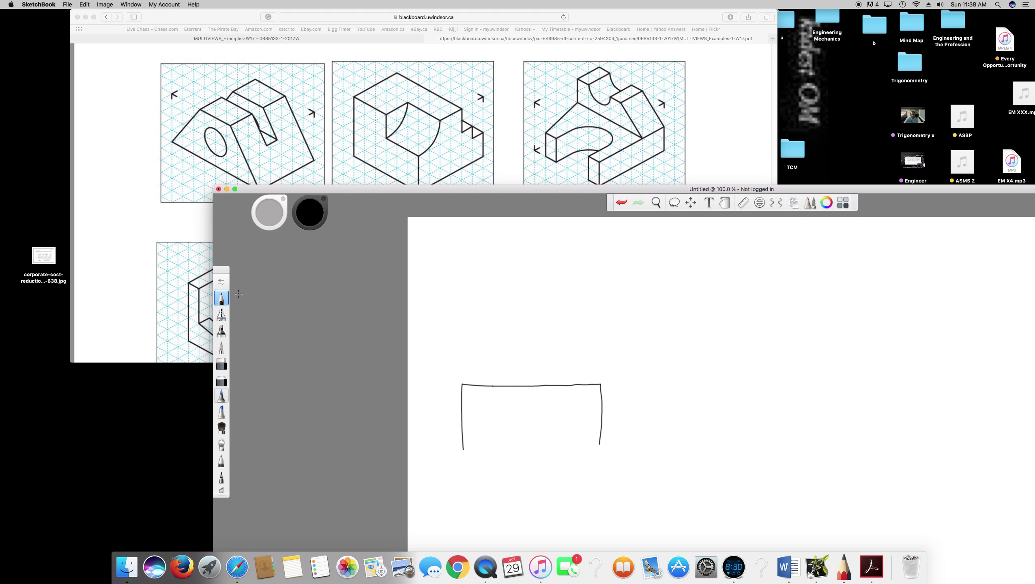
click(221, 363)
drag(462, 384, 460, 454)
mouse_move(474, 385)
mouse_down()
mouse_move(598, 385)
mouse_move(597, 436)
mouse_move(609, 391)
mouse_up()
drag(601, 450, 599, 441)
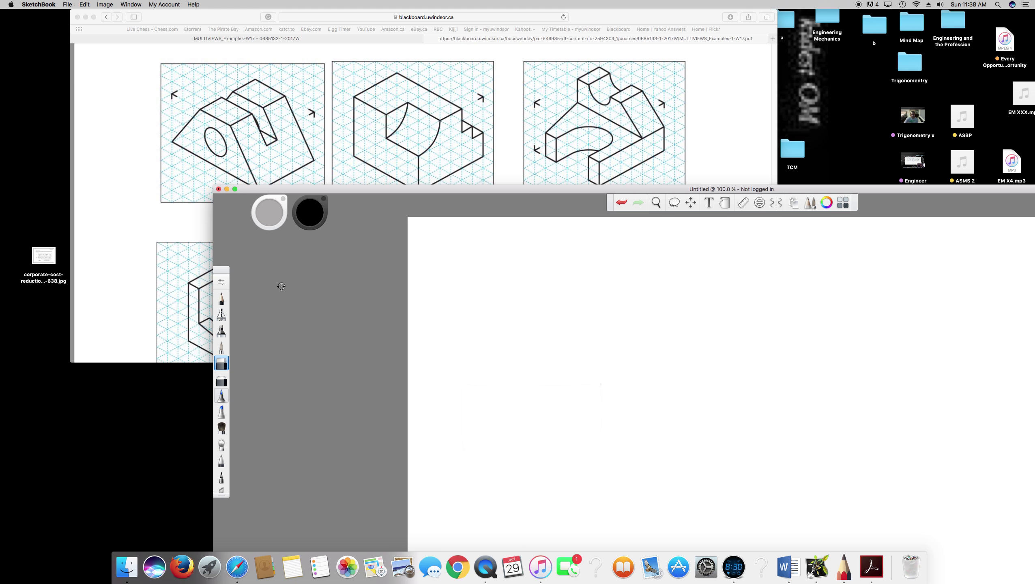
Redraw the new outline's left and top edges in pencil.
click(221, 299)
drag(462, 380, 460, 448)
mouse_move(463, 380)
mouse_down()
mouse_move(563, 382)
mouse_move(565, 454)
mouse_up()
Close the front view with an inner step line, and begin the top view with its corner rectangle.
drag(461, 455, 564, 454)
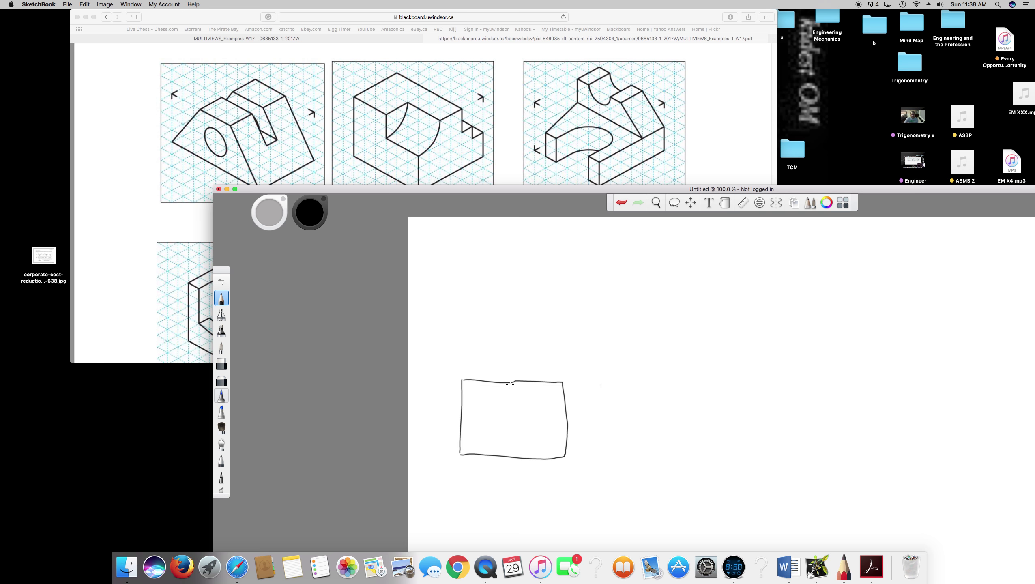
mouse_move(509, 383)
mouse_down()
mouse_move(513, 420)
mouse_move(566, 427)
mouse_up()
mouse_move(462, 270)
mouse_down()
mouse_move(464, 335)
mouse_move(578, 336)
mouse_up()
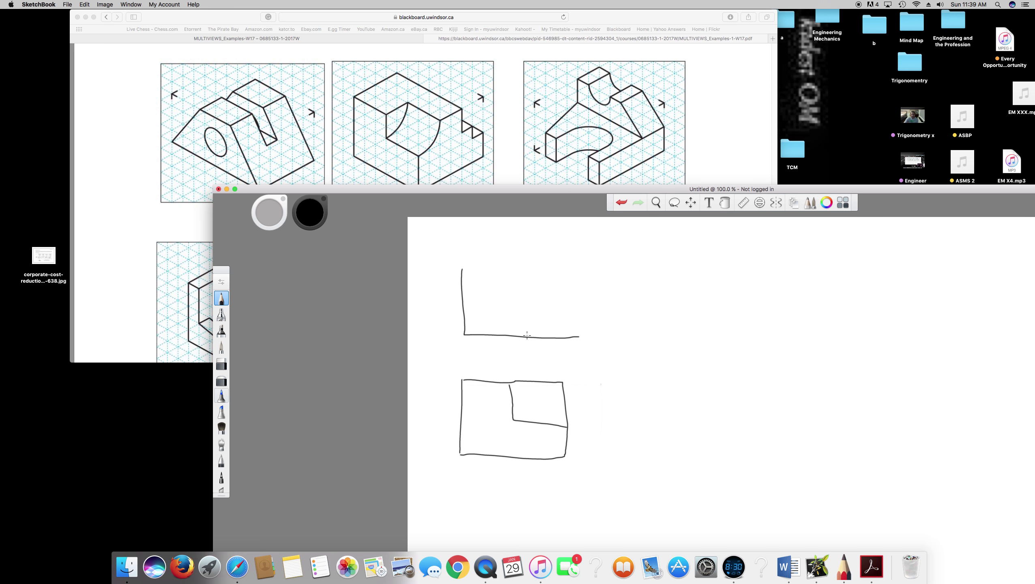
mouse_move(527, 336)
mouse_down()
mouse_move(526, 307)
mouse_move(565, 306)
mouse_move(565, 337)
mouse_up()
click(221, 363)
drag(568, 337, 577, 337)
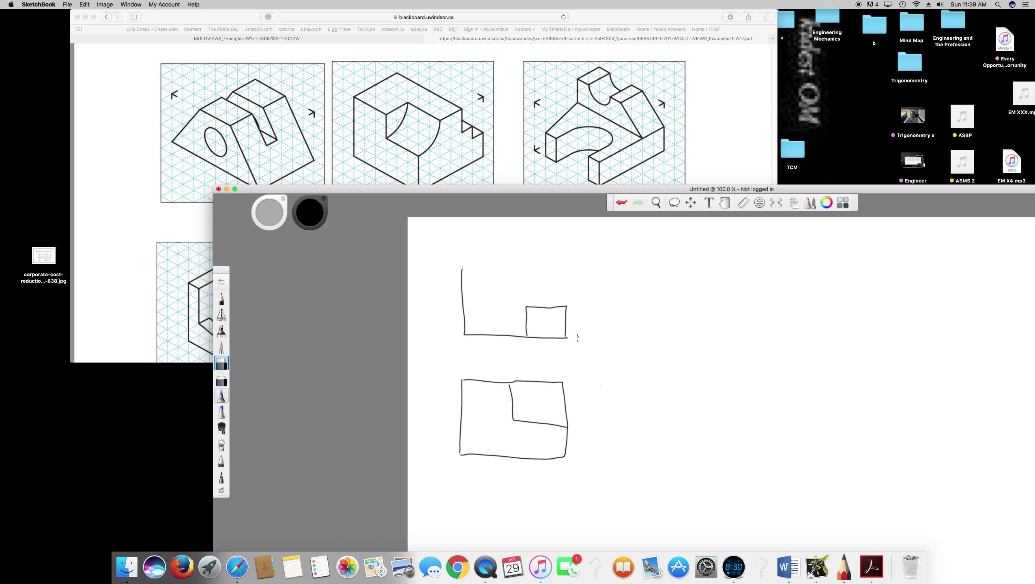
Close the top view outline, add two horizontal lines across it, and start the dashed miter.
click(221, 299)
mouse_move(462, 266)
mouse_down()
mouse_move(567, 279)
mouse_move(564, 303)
mouse_up()
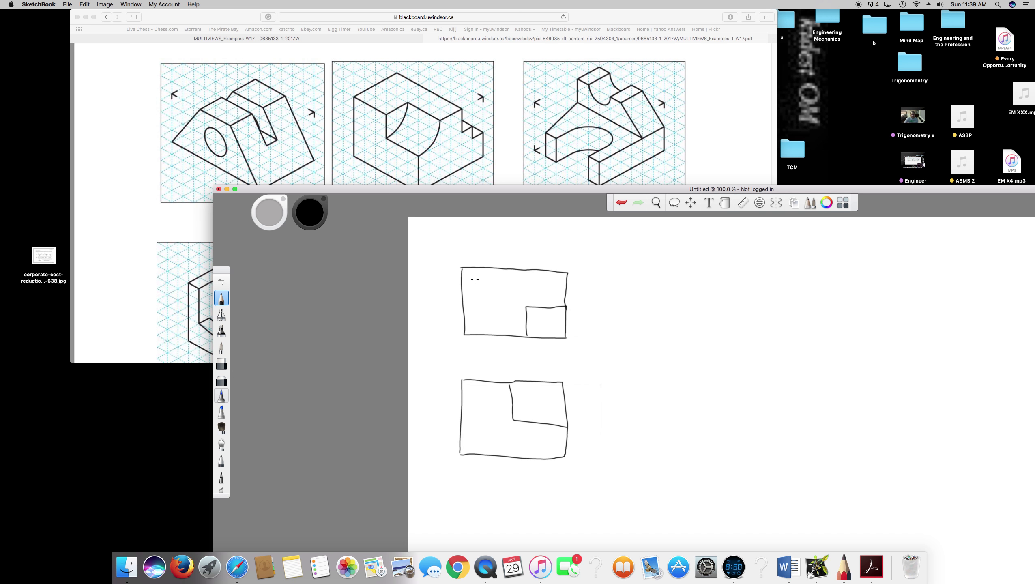
drag(464, 279, 565, 283)
drag(465, 293, 566, 293)
drag(572, 377, 577, 374)
Extend the dashed diagonal miter line and project the top view's edges through it.
drag(606, 355, 683, 302)
drag(703, 289, 737, 262)
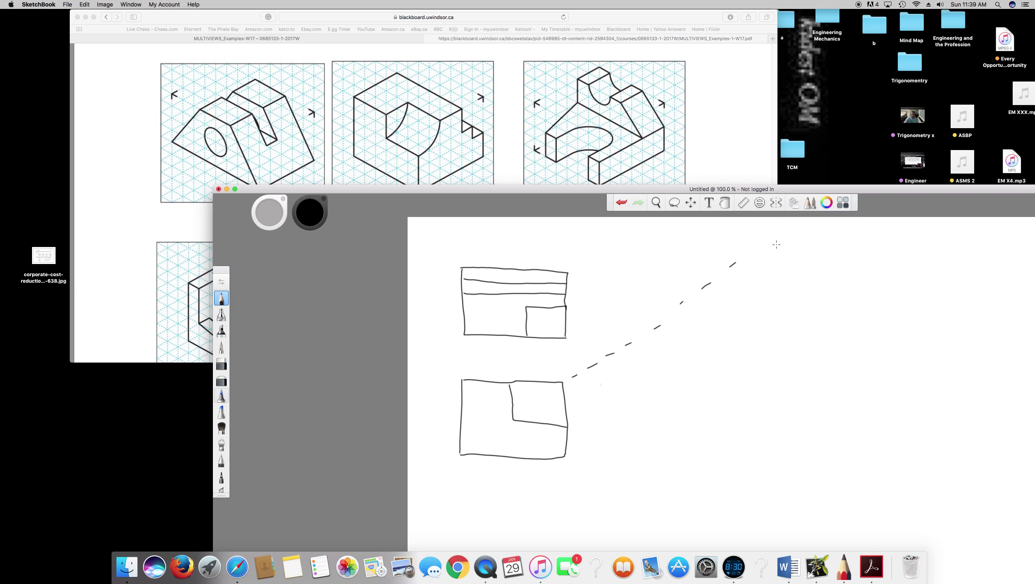
click(589, 339)
mouse_move(571, 339)
mouse_down()
mouse_move(615, 339)
mouse_move(632, 373)
mouse_up()
drag(575, 271, 674, 270)
drag(694, 270, 715, 332)
drag(717, 343, 717, 359)
Draw the stepped side view's top edge and its inner curved corner arc.
mouse_move(633, 374)
mouse_down()
mouse_move(679, 373)
mouse_move(680, 391)
mouse_move(719, 398)
mouse_move(719, 440)
mouse_move(658, 449)
mouse_move(625, 441)
mouse_up()
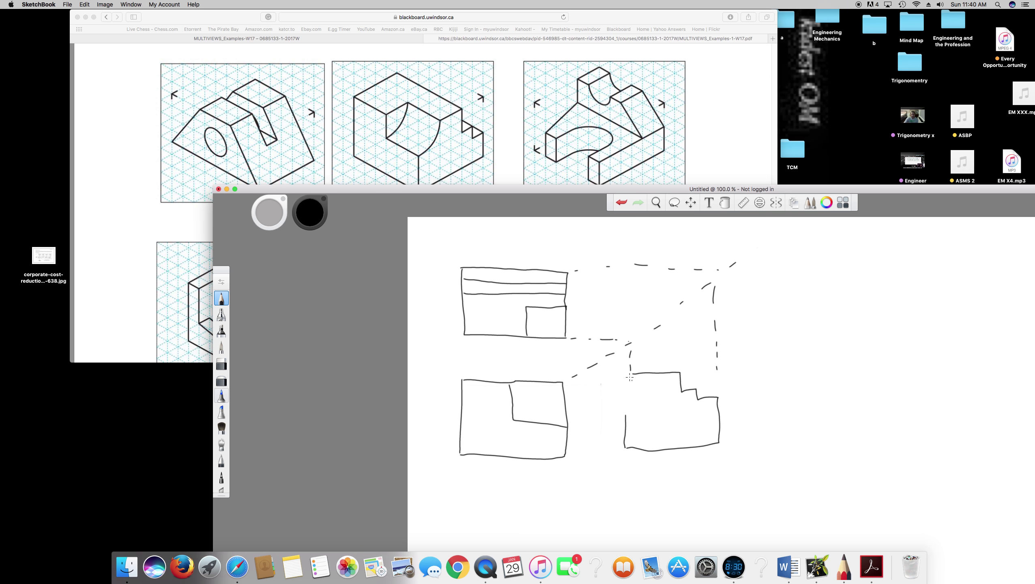
mouse_move(629, 374)
mouse_down()
mouse_move(629, 414)
mouse_move(656, 395)
mouse_move(658, 377)
mouse_move(625, 414)
mouse_up()
drag(568, 192, 551, 182)
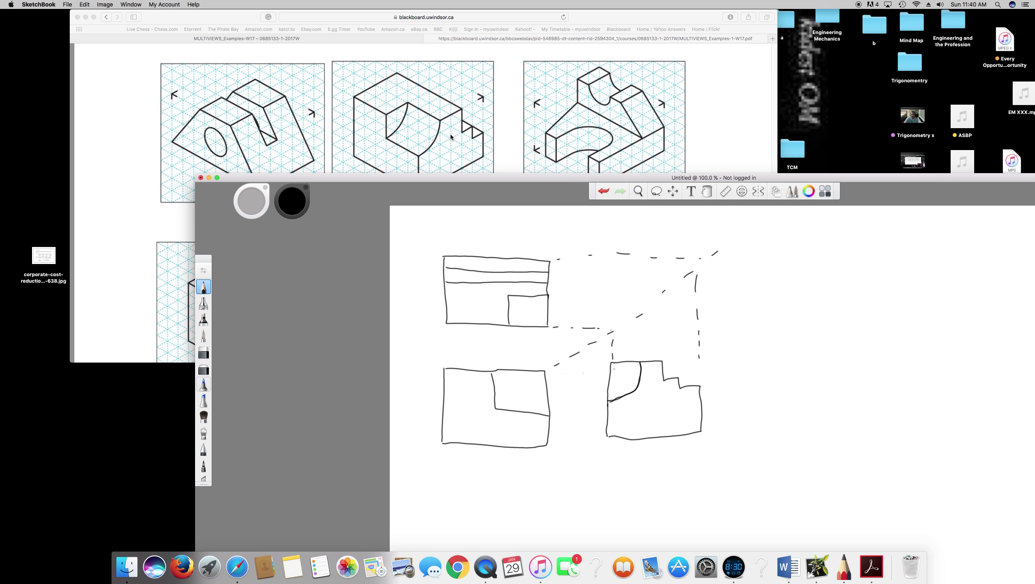
Discard the second three-view sketch without saving and shift the canvas window right and down.
click(67, 5)
click(71, 39)
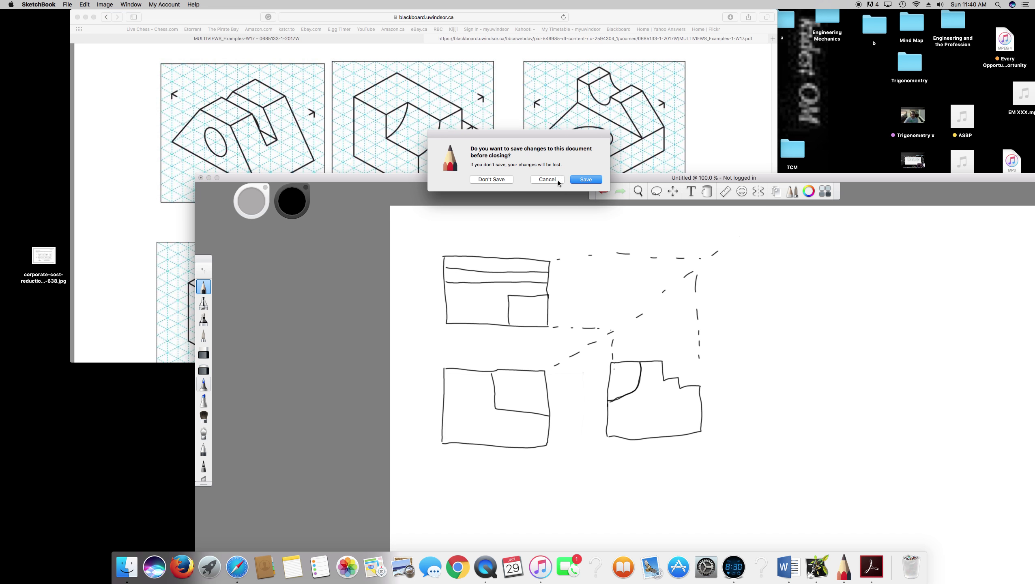
click(484, 181)
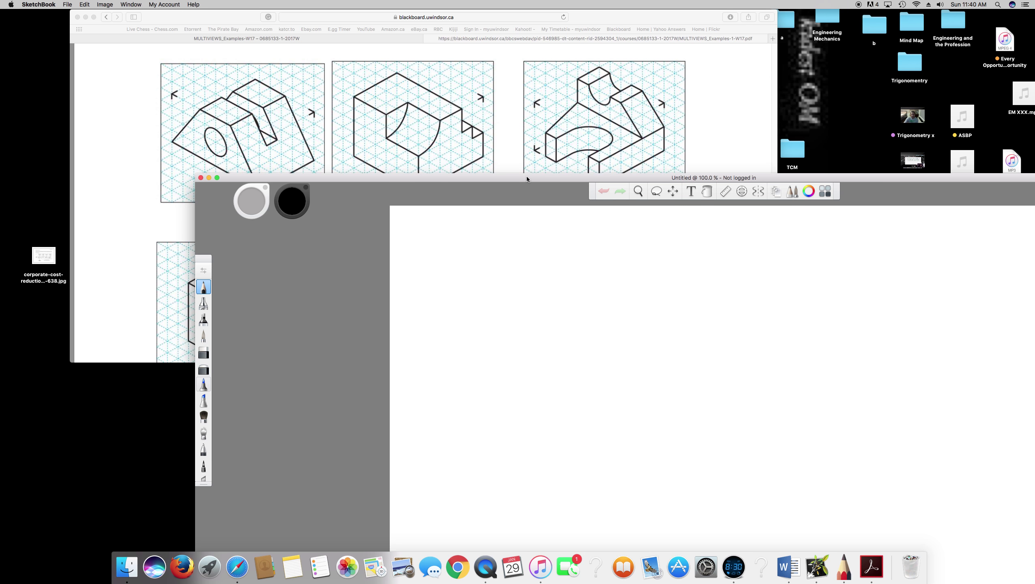
drag(527, 179, 618, 222)
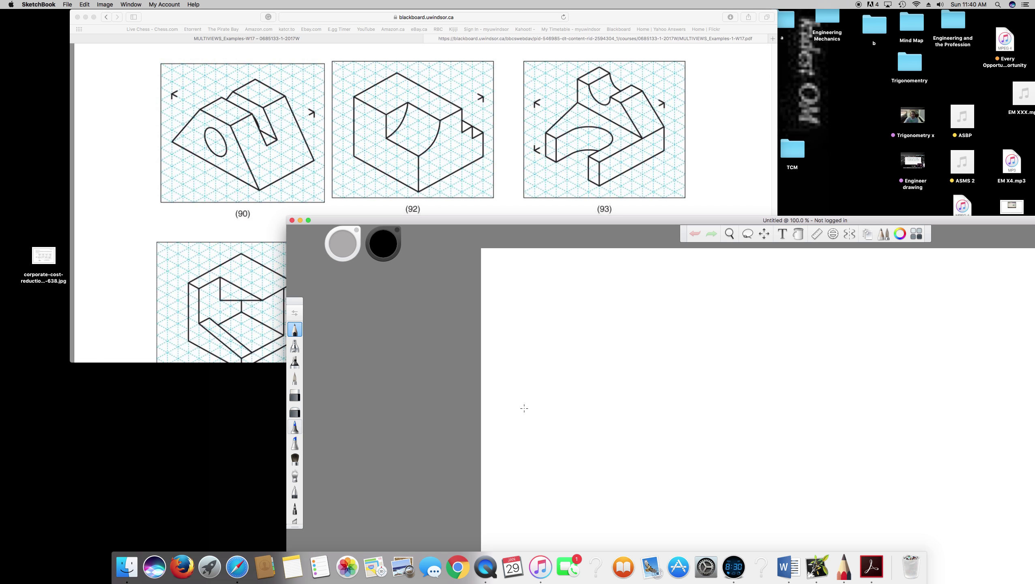
Pencil the new outline: left edge, rounded top notch, right side and bottom notch edge.
drag(511, 225, 504, 166)
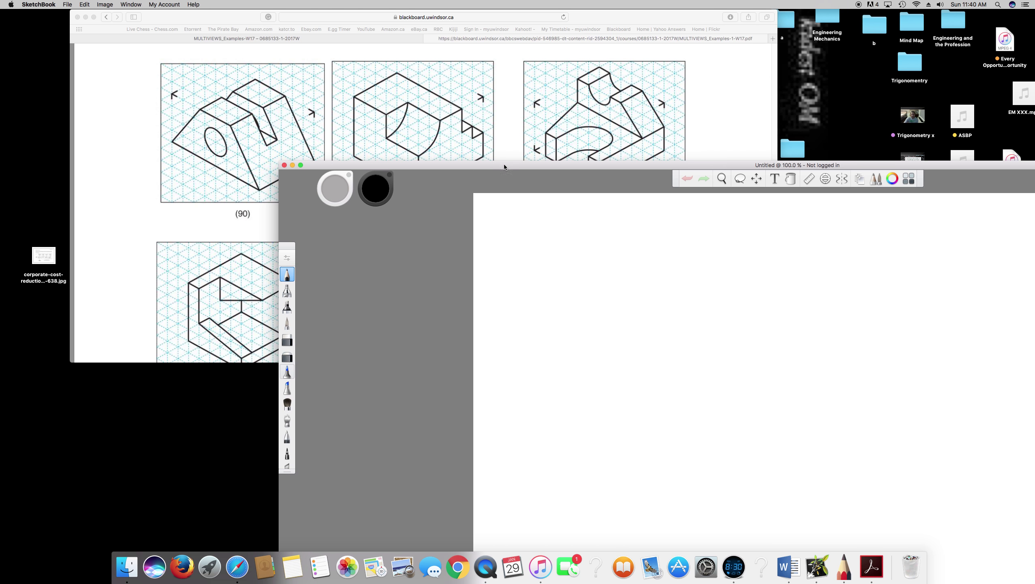
drag(518, 343, 521, 432)
mouse_move(518, 343)
mouse_down()
mouse_move(541, 345)
mouse_move(532, 360)
mouse_up()
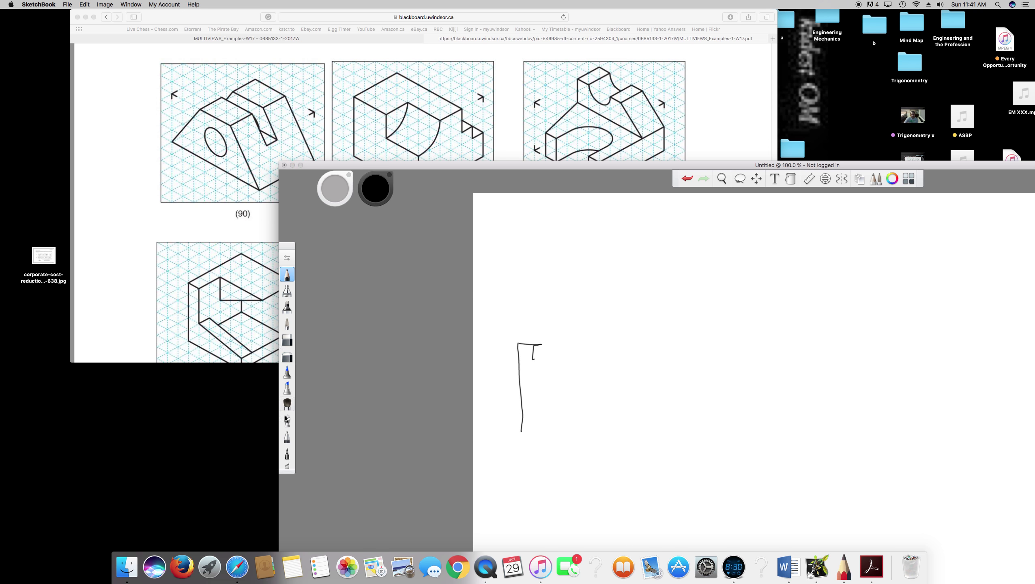
click(287, 340)
drag(533, 359, 541, 343)
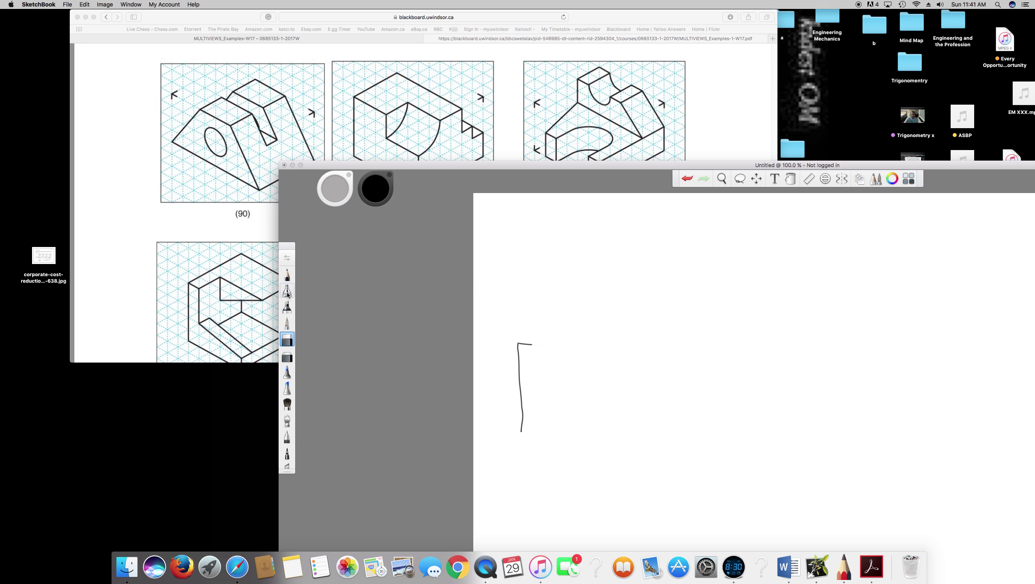
click(287, 274)
mouse_move(532, 345)
mouse_down()
mouse_move(547, 368)
mouse_move(580, 343)
mouse_move(616, 374)
mouse_up()
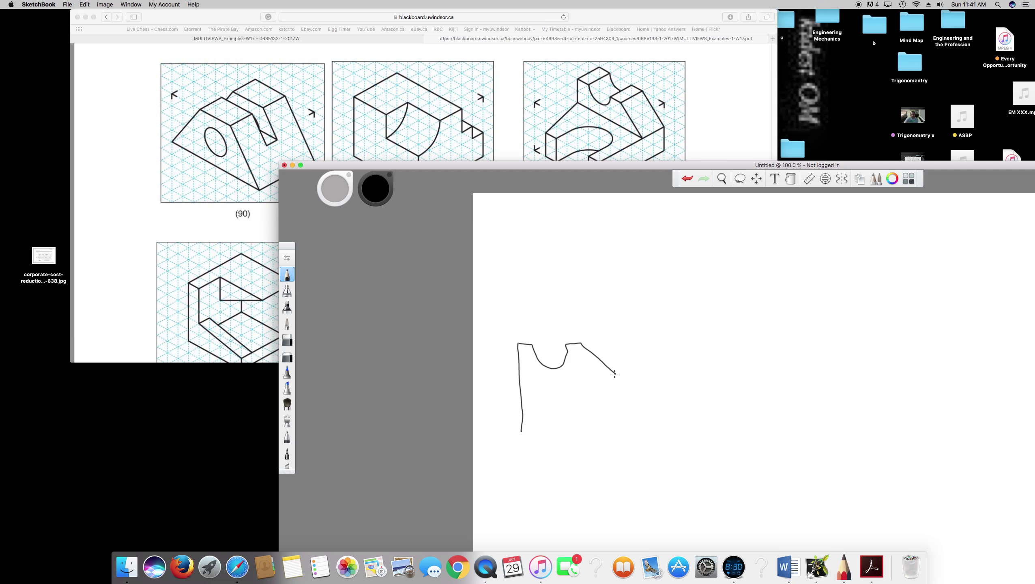
drag(614, 373, 616, 406)
mouse_move(616, 406)
mouse_down()
mouse_move(592, 407)
mouse_move(590, 388)
mouse_move(552, 386)
mouse_move(535, 409)
mouse_up()
Erase the faulty left edge and redraw it down to the bottom notch corner.
click(287, 339)
drag(519, 382, 516, 426)
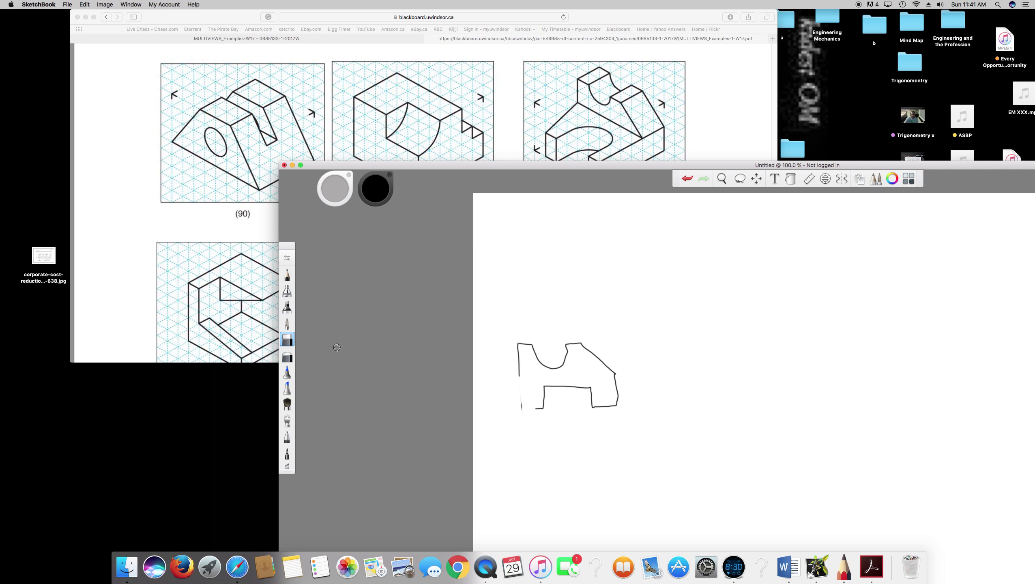
drag(521, 411, 522, 416)
click(287, 275)
drag(519, 374, 538, 409)
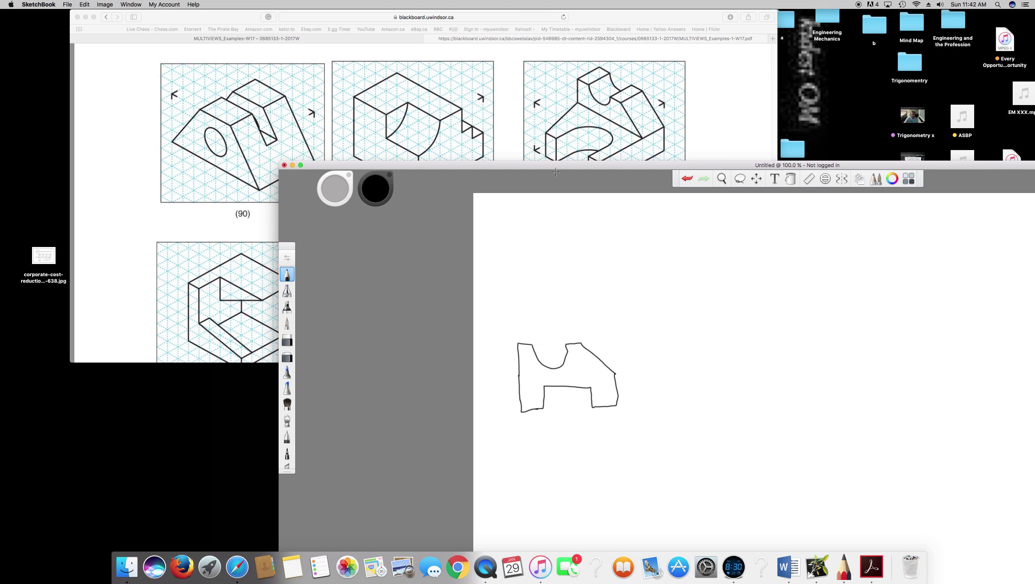
drag(556, 172, 599, 195)
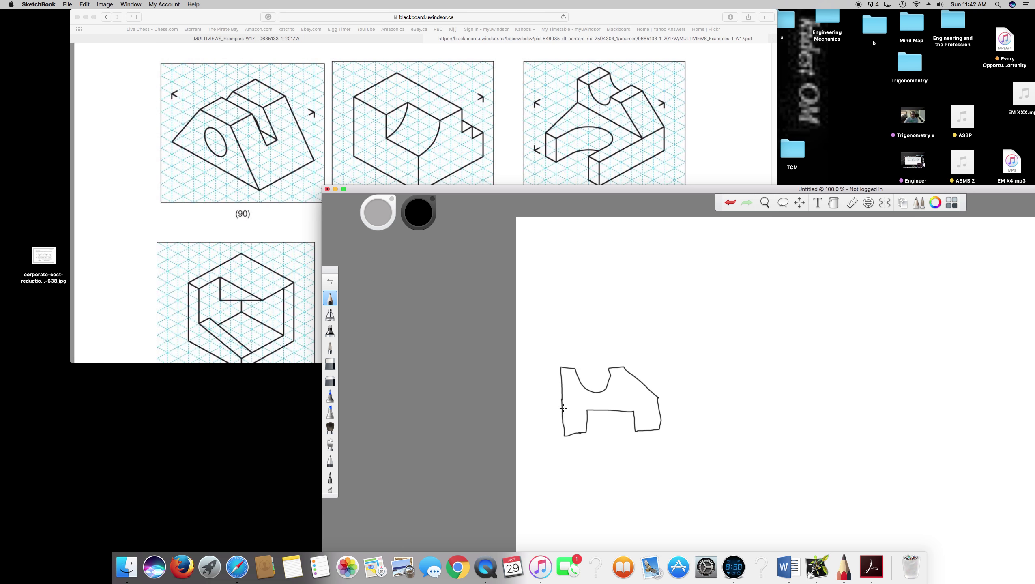
Add a horizontal and a vertical line, and replace the sloped upper-right edge with a vertical side.
drag(565, 409, 654, 410)
drag(573, 410, 576, 432)
click(329, 363)
mouse_move(640, 385)
mouse_down()
mouse_move(666, 410)
mouse_move(648, 417)
mouse_move(663, 428)
mouse_up()
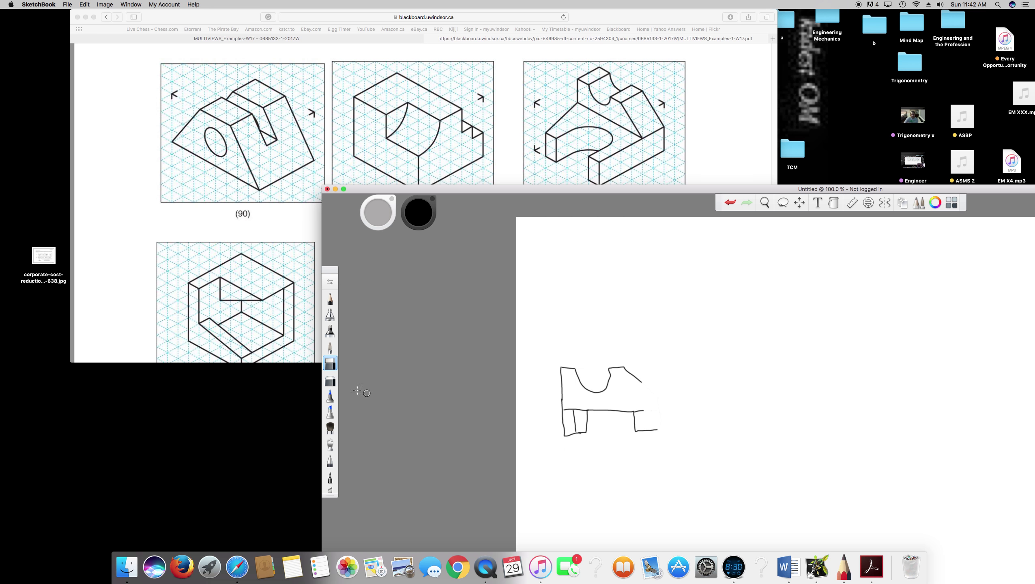
click(330, 314)
drag(644, 382, 645, 431)
click(330, 363)
drag(657, 428, 650, 430)
Close the lower rectangle's bottom and add a vertical centre line and lines above the notch.
click(330, 299)
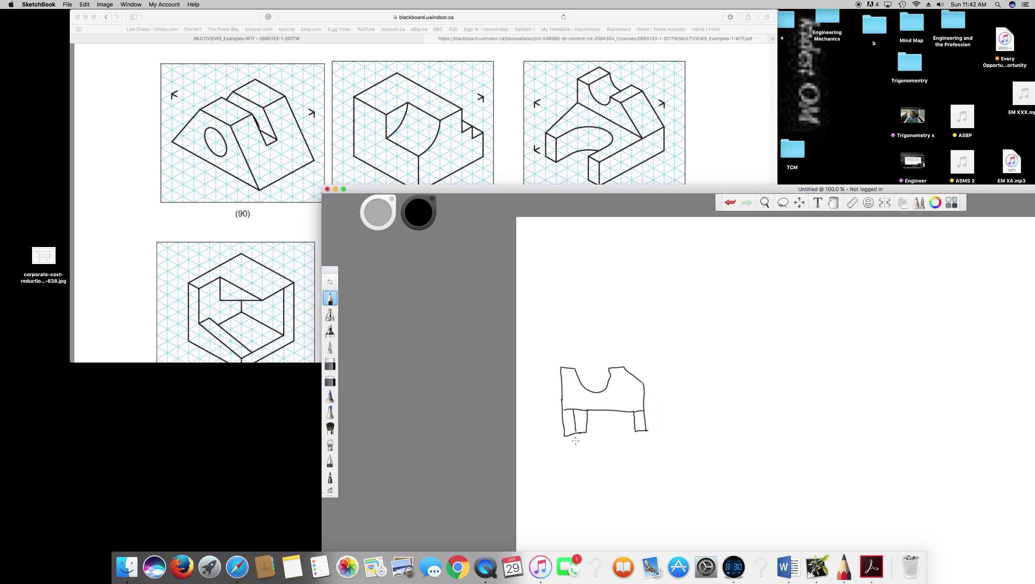
drag(584, 433, 640, 431)
mouse_move(611, 419)
mouse_down()
mouse_move(613, 431)
mouse_move(613, 380)
mouse_up()
drag(612, 431, 616, 469)
mouse_move(590, 355)
mouse_down()
mouse_move(591, 364)
mouse_move(564, 374)
mouse_move(626, 375)
mouse_move(596, 407)
mouse_up()
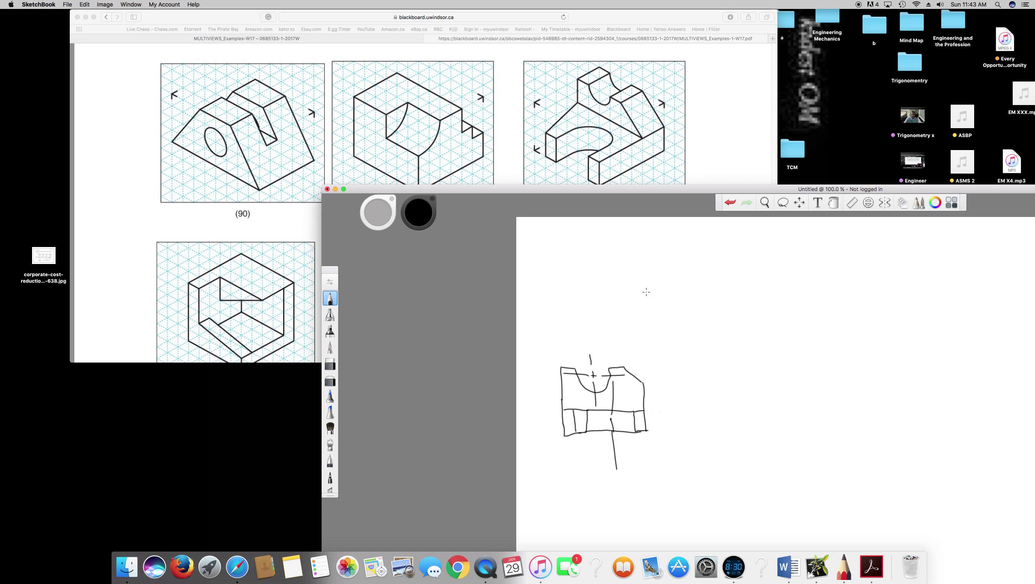
Start the upper view with its top band edges and the arch's left side.
drag(644, 281, 640, 357)
drag(644, 280, 554, 273)
mouse_move(552, 273)
mouse_down()
mouse_move(556, 304)
mouse_move(642, 302)
mouse_up()
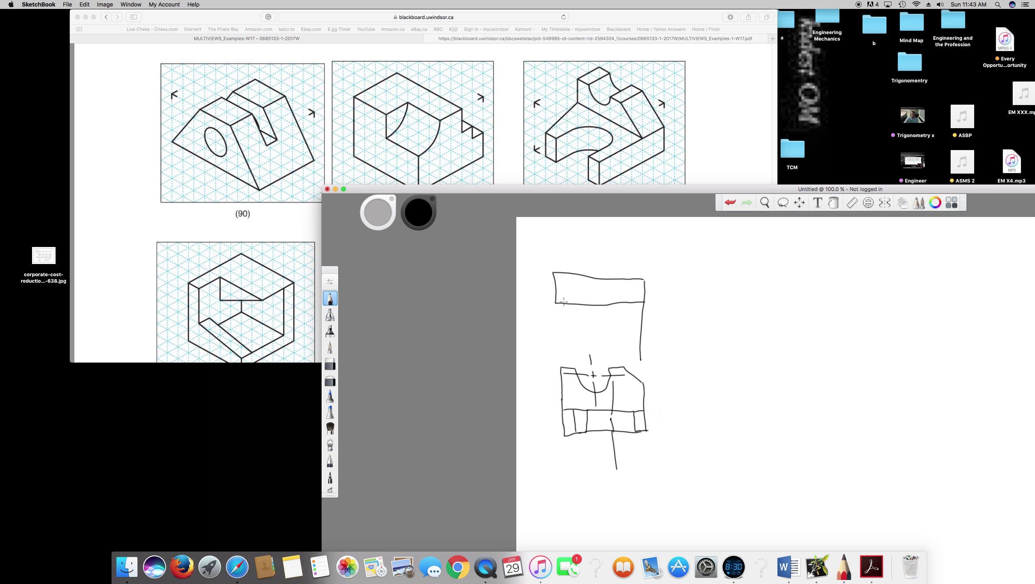
drag(556, 305, 571, 350)
mouse_move(571, 350)
mouse_down()
mouse_move(598, 318)
mouse_move(609, 350)
mouse_up()
Redraw the arch's right curve and trim the stray stroke ends.
click(330, 362)
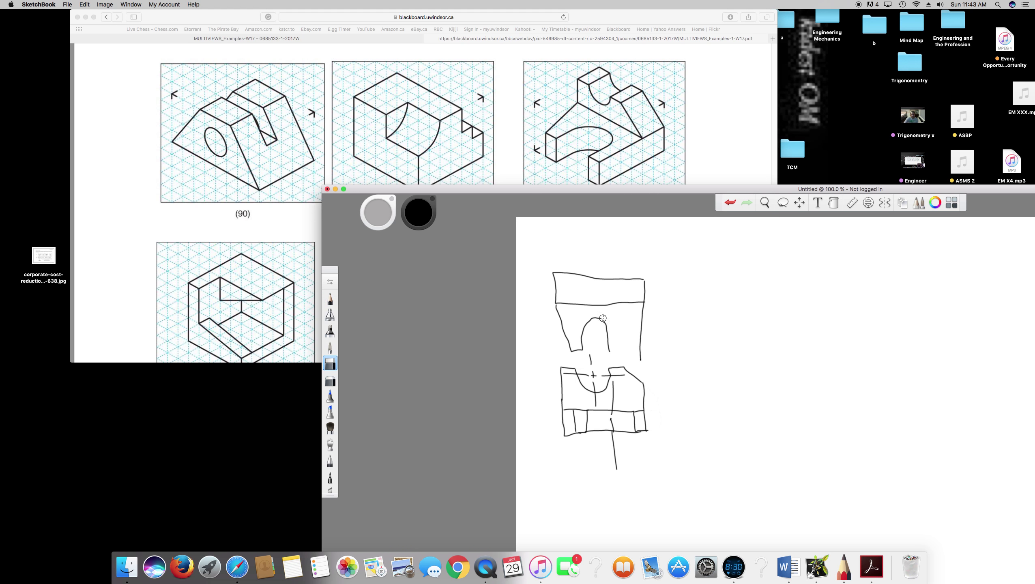
drag(600, 317, 610, 357)
click(330, 298)
mouse_move(589, 324)
mouse_down()
mouse_move(609, 319)
mouse_move(627, 348)
mouse_move(641, 350)
mouse_up()
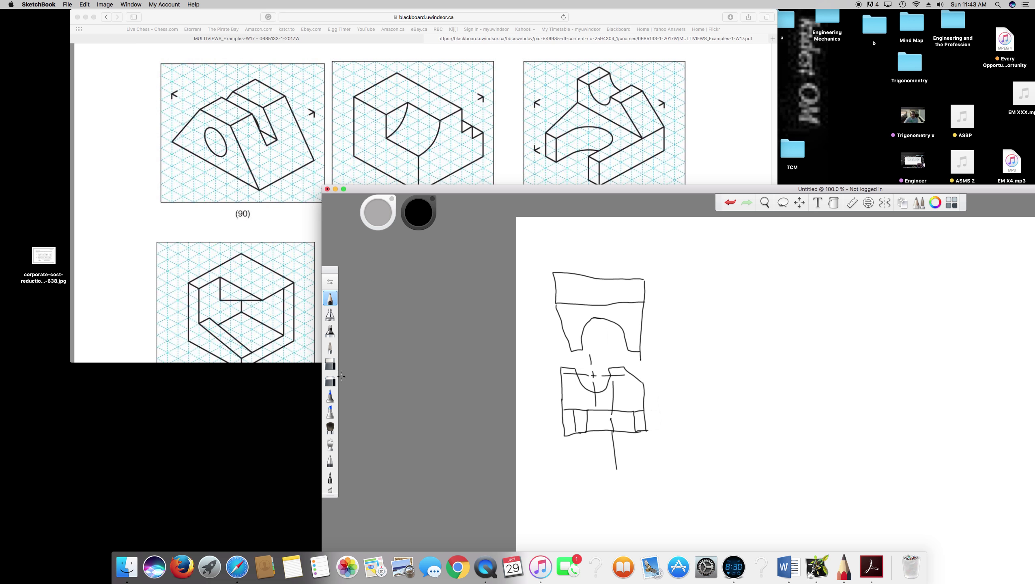
click(330, 364)
drag(641, 367, 641, 354)
Draw two vertical band edges, a dashed centre line and a centre mark on the upper arch.
click(330, 298)
drag(570, 273, 574, 302)
mouse_move(606, 279)
mouse_down()
mouse_move(610, 303)
mouse_move(623, 296)
mouse_move(623, 305)
mouse_up()
drag(590, 286, 590, 293)
drag(589, 256, 590, 302)
drag(590, 306, 590, 315)
mouse_move(603, 336)
mouse_down()
mouse_move(603, 345)
mouse_move(601, 326)
mouse_move(567, 343)
mouse_move(640, 340)
mouse_move(607, 360)
mouse_move(644, 384)
mouse_move(768, 259)
mouse_up()
Extend the 45° mitre line and draw dashed projection lines through it down to the side view.
drag(781, 245, 798, 229)
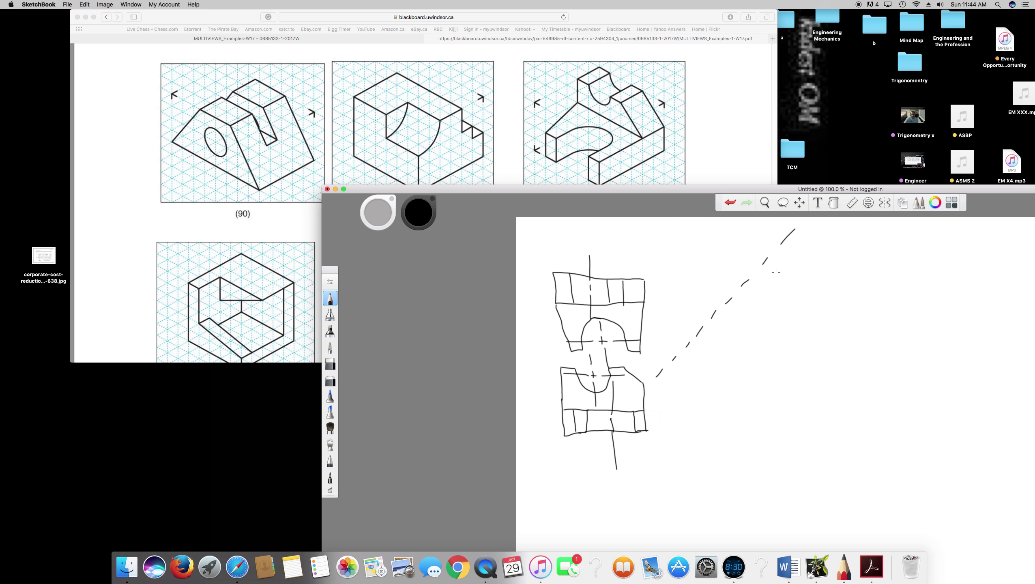
mouse_move(646, 354)
mouse_down()
mouse_move(671, 352)
mouse_move(678, 383)
mouse_up()
mouse_move(652, 281)
mouse_down()
mouse_move(748, 280)
mouse_move(746, 324)
mouse_up()
drag(745, 334, 746, 357)
drag(747, 361, 747, 366)
Draw the L-shaped side view's top edge, dashed hidden edges and vertical centre line.
mouse_move(746, 366)
mouse_down()
mouse_move(721, 365)
mouse_move(721, 403)
mouse_move(678, 397)
mouse_move(677, 427)
mouse_move(754, 427)
mouse_move(749, 366)
mouse_up()
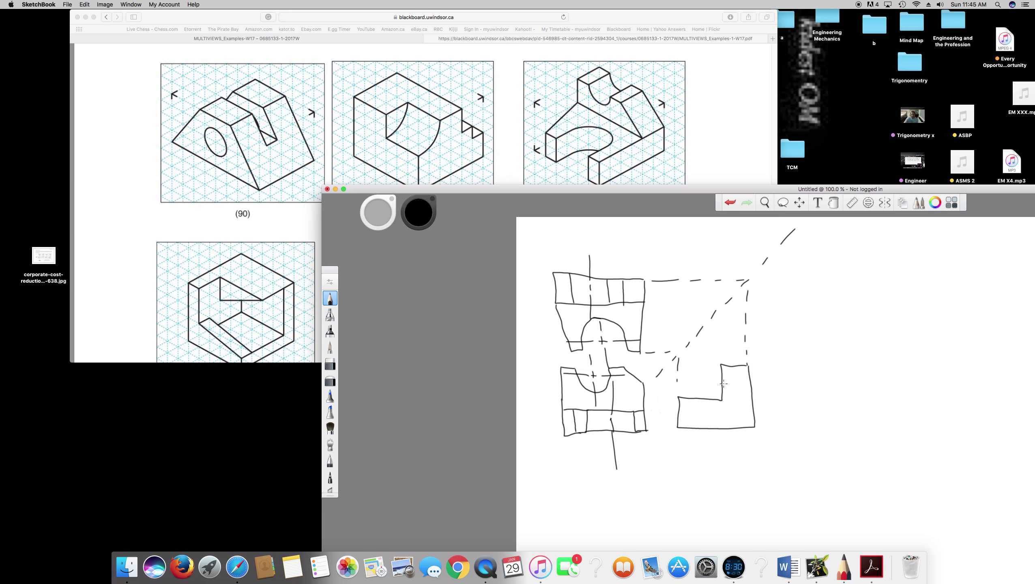
mouse_move(724, 383)
mouse_down()
mouse_move(784, 372)
mouse_move(695, 375)
mouse_up()
mouse_move(712, 401)
mouse_down()
mouse_move(711, 426)
mouse_move(699, 425)
mouse_move(700, 473)
mouse_up()
drag(700, 424, 691, 369)
Discard the third sketch unsaved for a new canvas and move the window up.
click(69, 4)
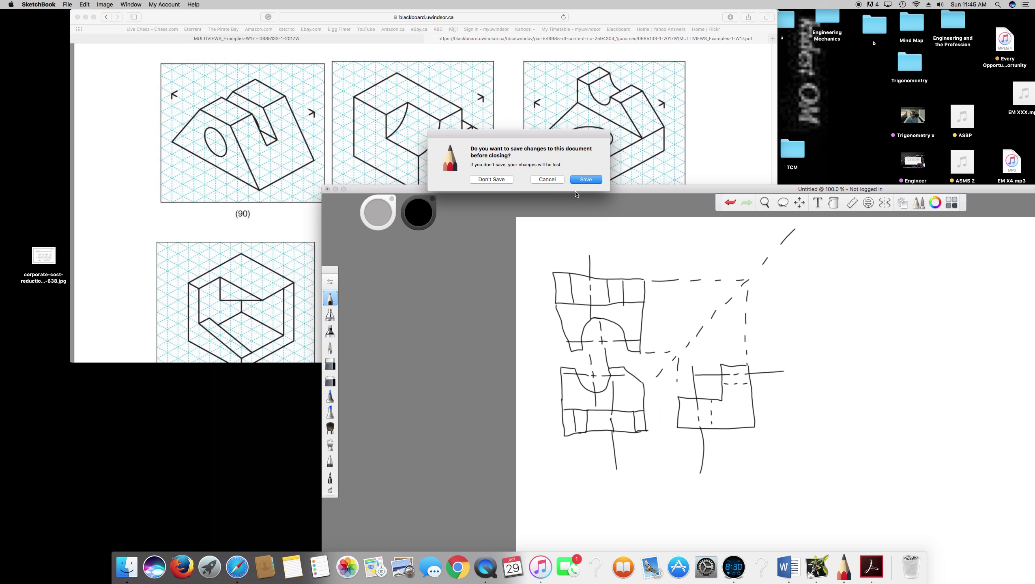
click(502, 181)
mouse_move(536, 193)
mouse_down()
mouse_move(697, 93)
mouse_move(652, 64)
mouse_move(578, 42)
mouse_up()
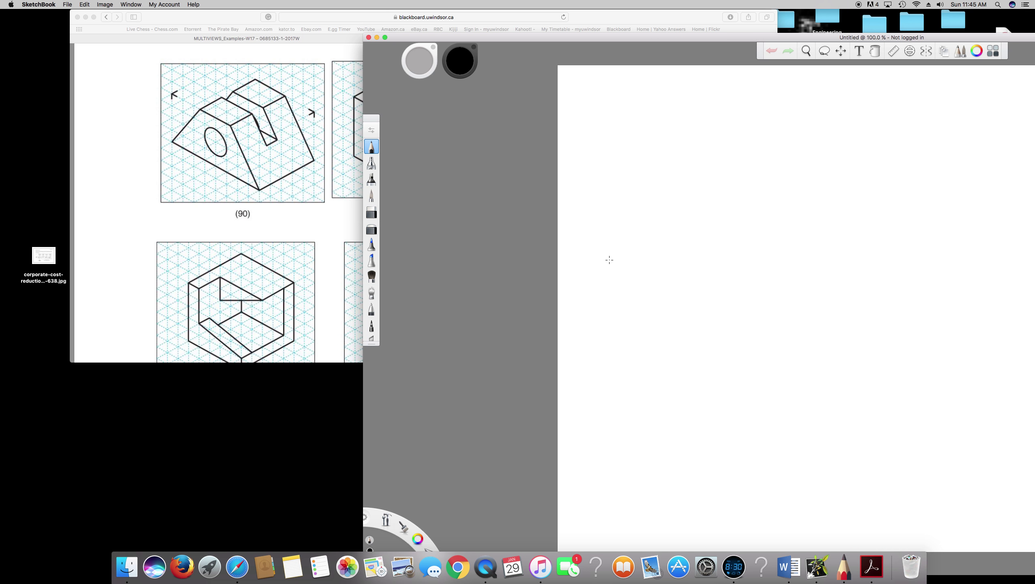
Draw the square front view outline with its slanted inner edges.
drag(609, 260, 603, 345)
mouse_move(610, 258)
mouse_down()
mouse_move(624, 261)
mouse_move(623, 306)
mouse_up()
drag(622, 306, 695, 335)
mouse_move(606, 347)
mouse_down()
mouse_move(696, 341)
mouse_move(686, 255)
mouse_up()
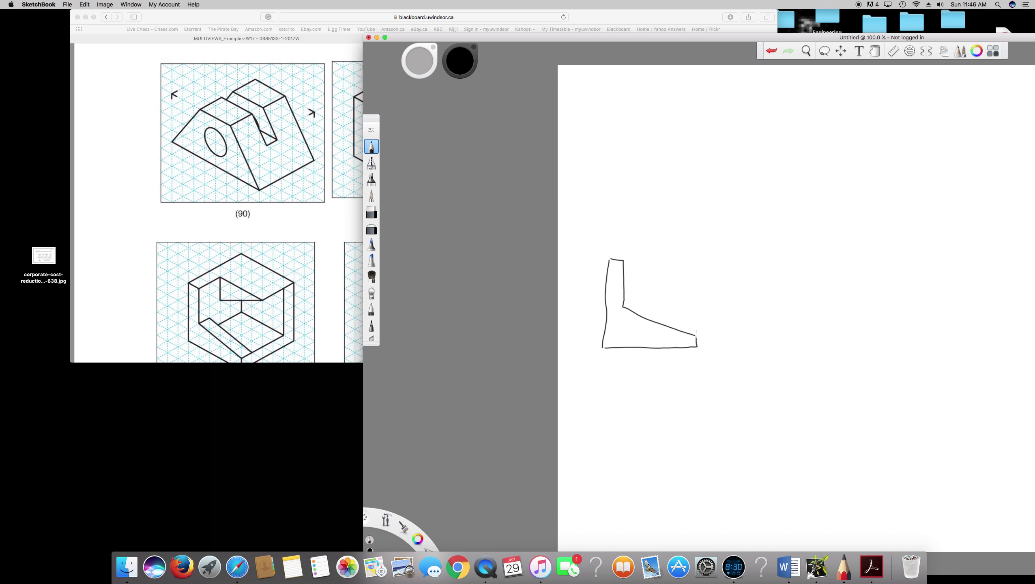
drag(620, 261, 687, 255)
drag(625, 286, 687, 255)
Draw the top view's left and top edges above, plus an inner horizontal line.
drag(598, 161, 604, 222)
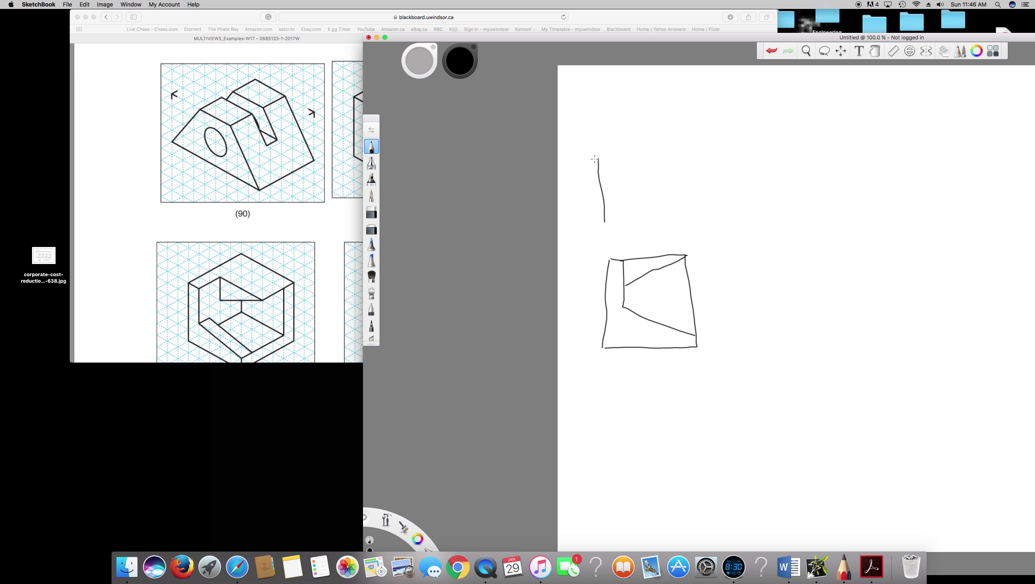
mouse_move(599, 156)
mouse_down()
mouse_move(681, 154)
mouse_move(684, 187)
mouse_move(618, 196)
mouse_move(620, 223)
mouse_move(605, 225)
mouse_move(681, 220)
mouse_move(684, 190)
mouse_up()
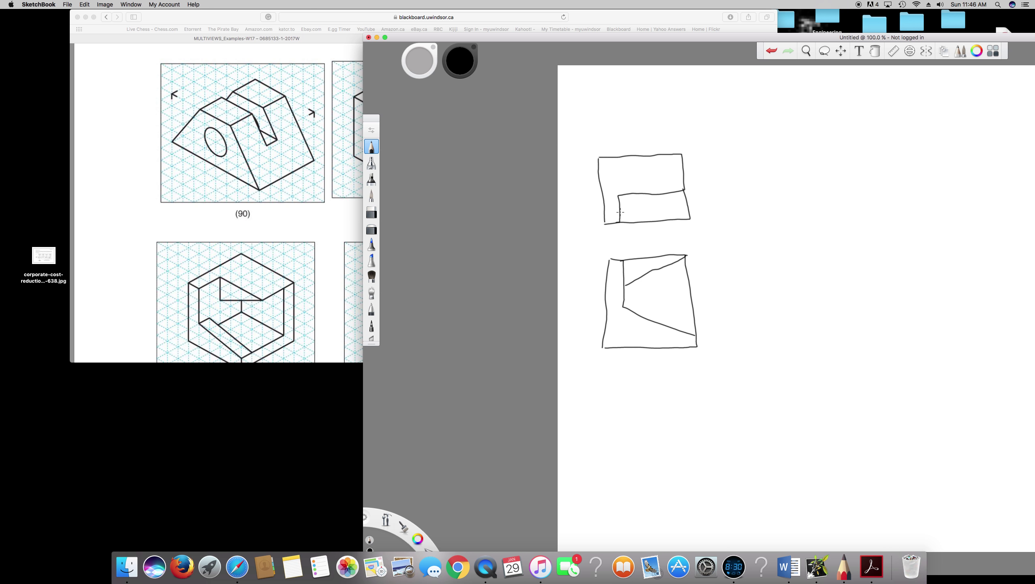
drag(620, 211, 685, 206)
Draw a dashed 45° mitre line and dashed projection lines from the top view down through it.
drag(707, 249, 814, 163)
drag(826, 155, 888, 105)
click(840, 142)
drag(698, 218, 725, 217)
mouse_move(732, 217)
mouse_down()
mouse_move(744, 217)
mouse_move(747, 256)
mouse_up()
drag(690, 156, 750, 153)
mouse_move(770, 153)
mouse_down()
mouse_move(821, 173)
mouse_move(820, 187)
mouse_up()
drag(821, 202, 822, 225)
drag(822, 231, 823, 237)
Draw the square side view with its inner vertical lines and L-shaped inner edge.
drag(746, 255, 822, 250)
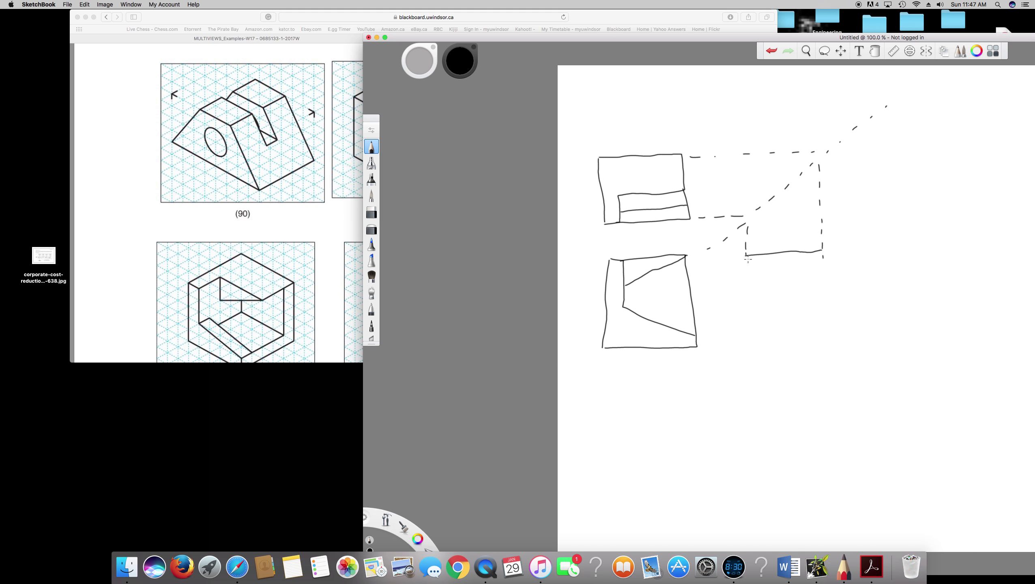
mouse_move(744, 258)
mouse_down()
mouse_move(757, 340)
mouse_move(824, 252)
mouse_up()
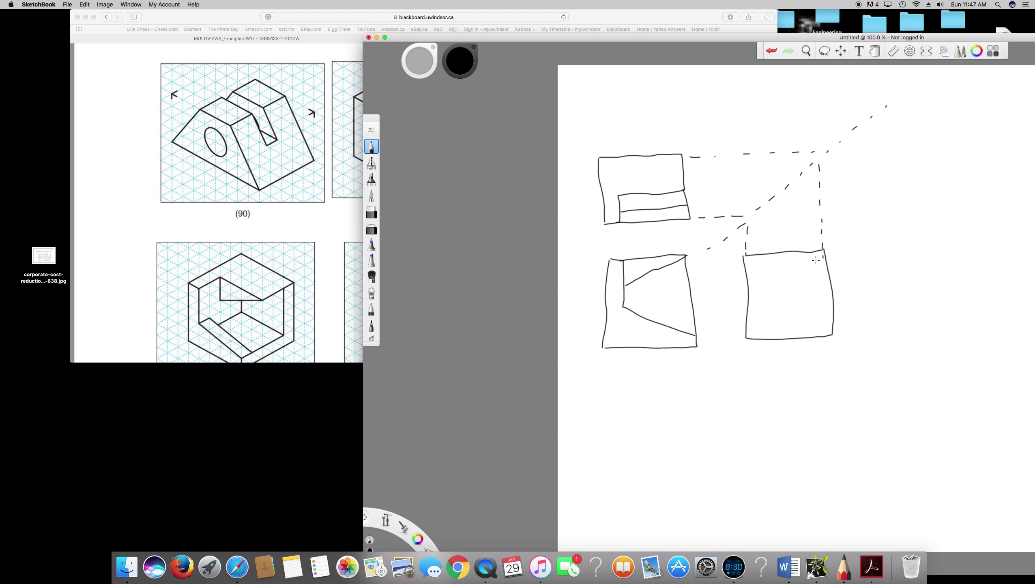
mouse_move(812, 253)
mouse_down()
mouse_move(816, 320)
mouse_move(747, 327)
mouse_up()
mouse_move(769, 256)
mouse_down()
mouse_move(772, 280)
mouse_move(816, 274)
mouse_up()
mouse_move(748, 313)
mouse_down()
mouse_move(763, 311)
mouse_move(764, 325)
mouse_up()
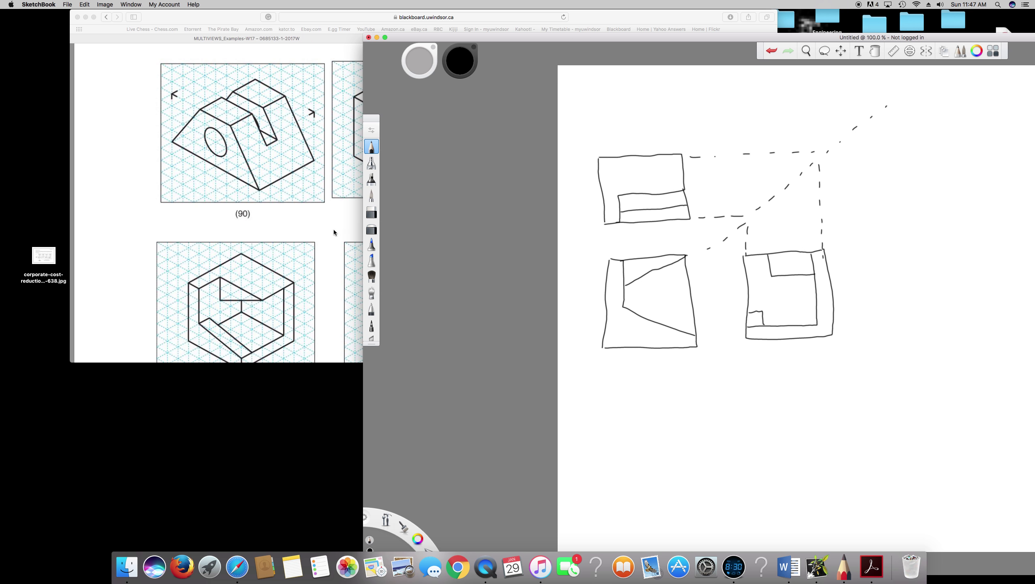
Move the textbook PDF window left to reveal the sketch.
click(343, 277)
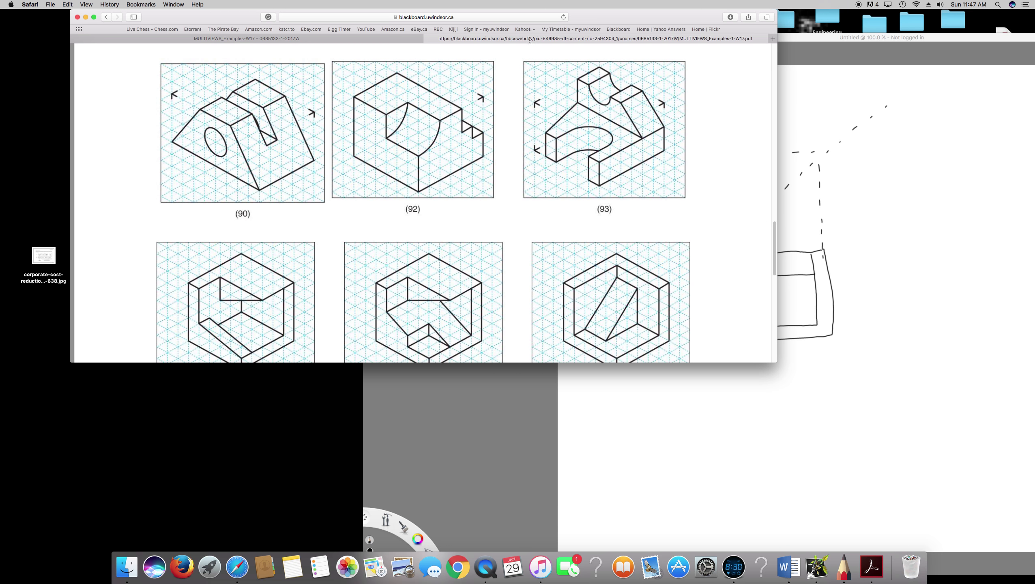
drag(595, 17, 506, 28)
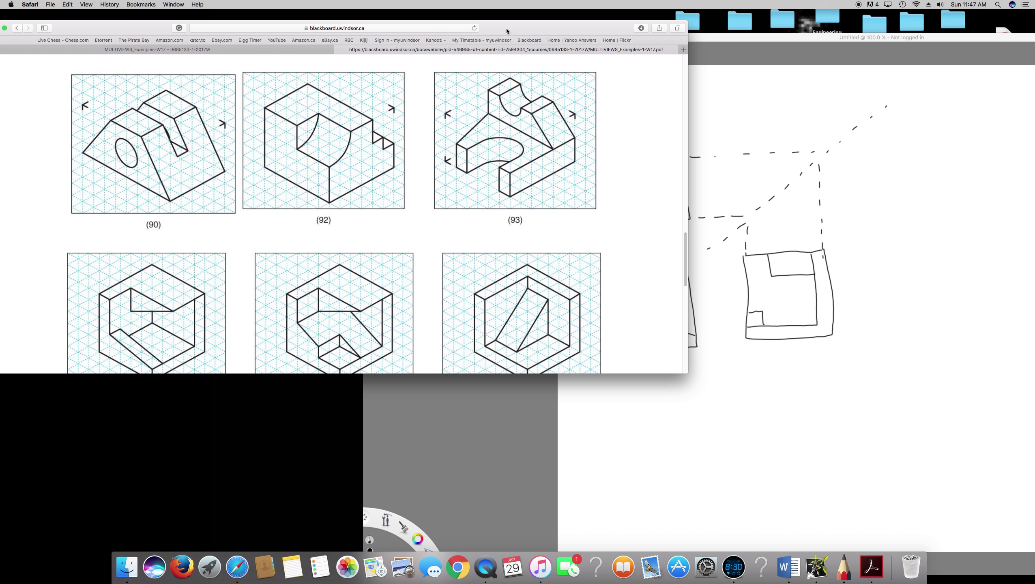
click(729, 139)
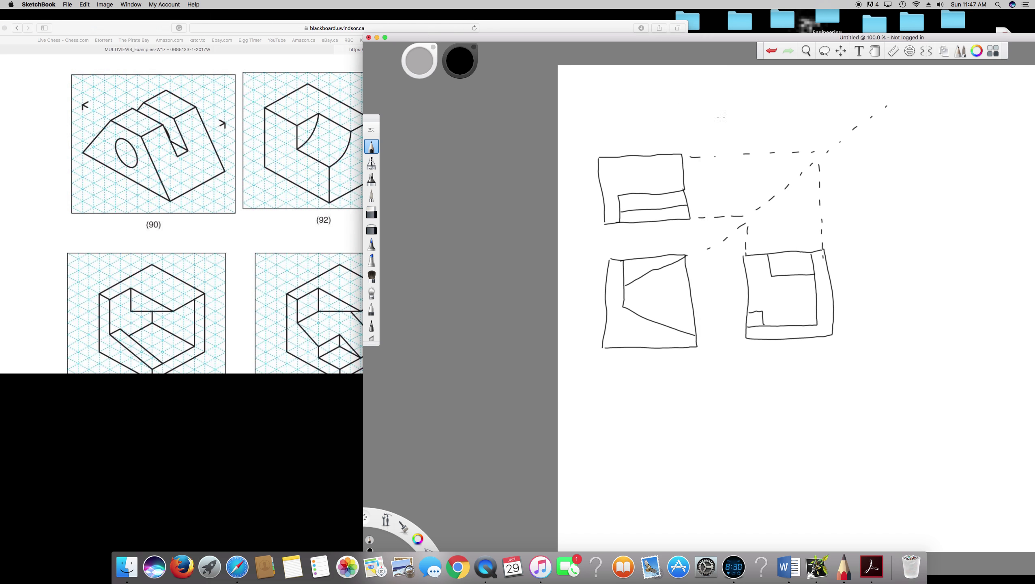
Discard the fourth sketch unsaved for a new canvas and move the PDF further left.
click(67, 4)
click(80, 36)
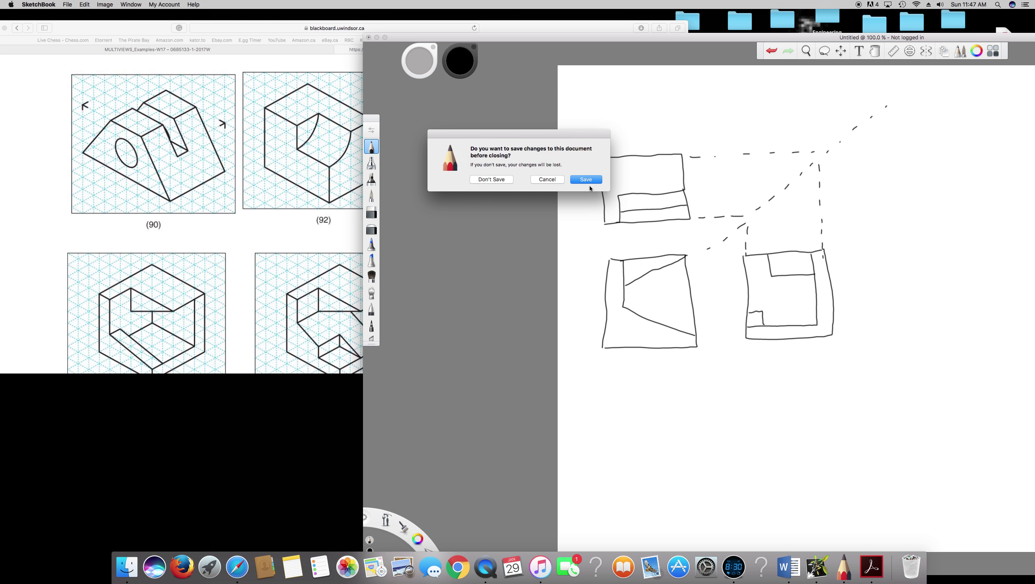
click(490, 181)
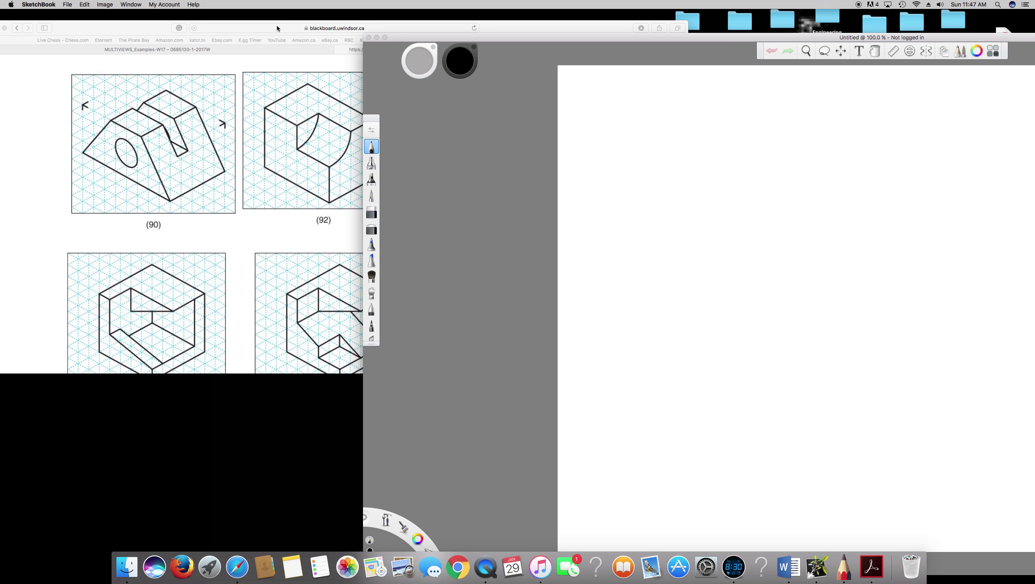
drag(168, 31, 91, 32)
Sketch a square view with slanted inner edges, then the upper view's left and top edges.
click(636, 228)
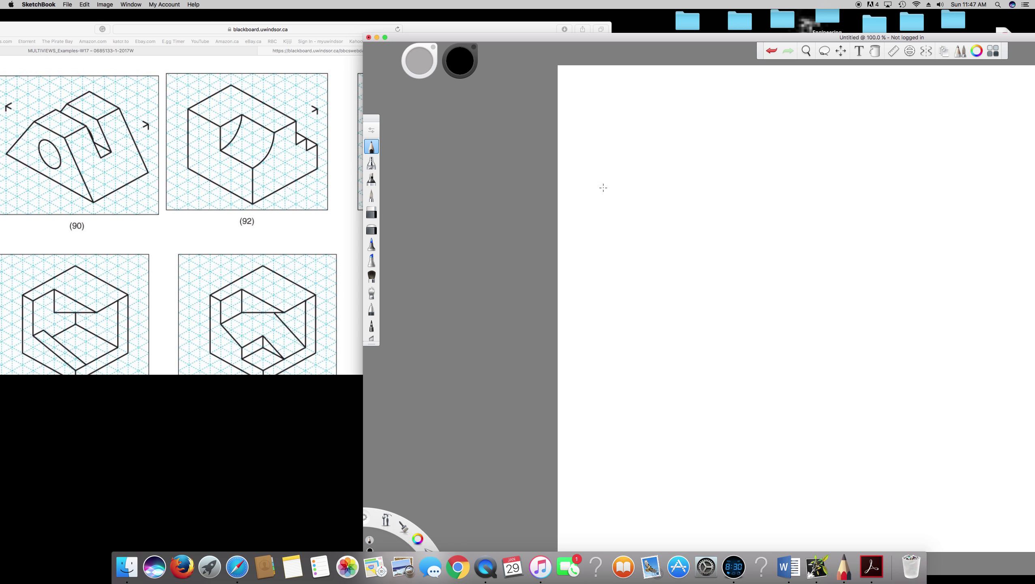
drag(617, 241, 617, 320)
mouse_move(616, 241)
mouse_down()
mouse_move(708, 238)
mouse_move(708, 317)
mouse_move(615, 319)
mouse_up()
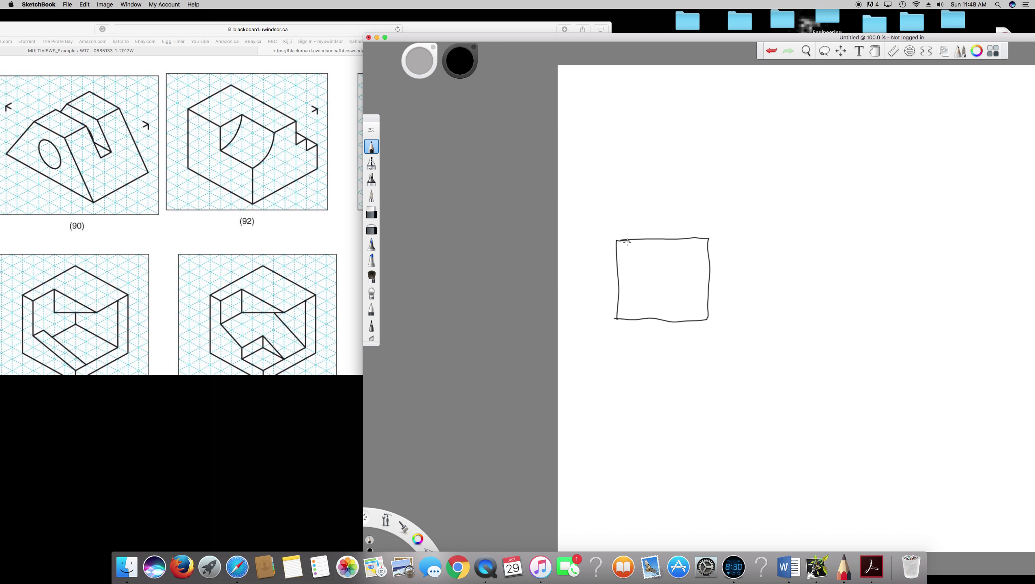
mouse_move(629, 241)
mouse_down()
mouse_move(628, 271)
mouse_move(662, 292)
mouse_move(662, 303)
mouse_move(705, 301)
mouse_up()
drag(664, 293, 713, 306)
drag(631, 269, 708, 239)
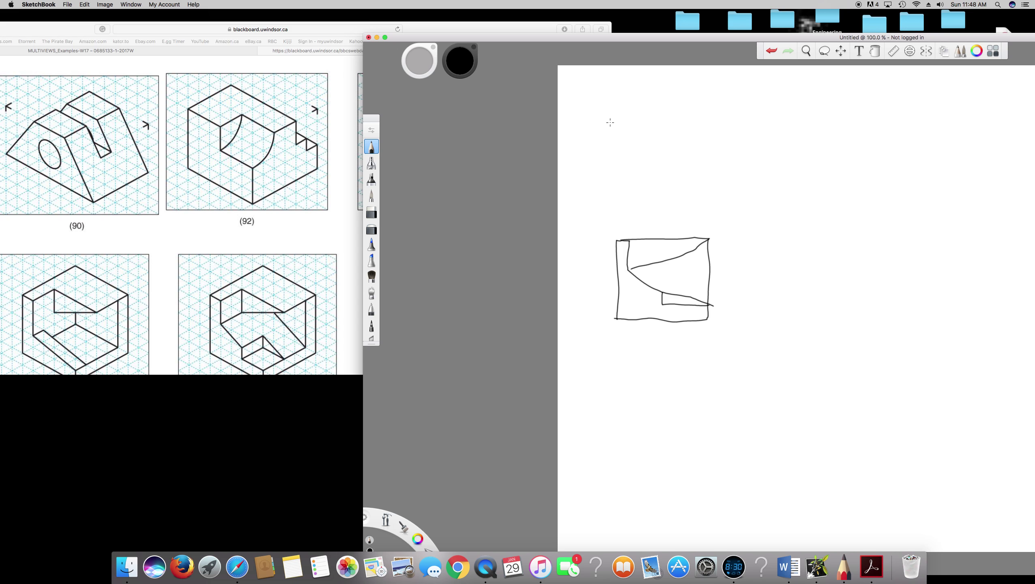
drag(610, 123, 614, 202)
mouse_move(610, 122)
mouse_down()
mouse_move(705, 122)
mouse_move(705, 167)
mouse_move(632, 165)
mouse_move(632, 208)
mouse_move(710, 210)
mouse_move(704, 162)
mouse_up()
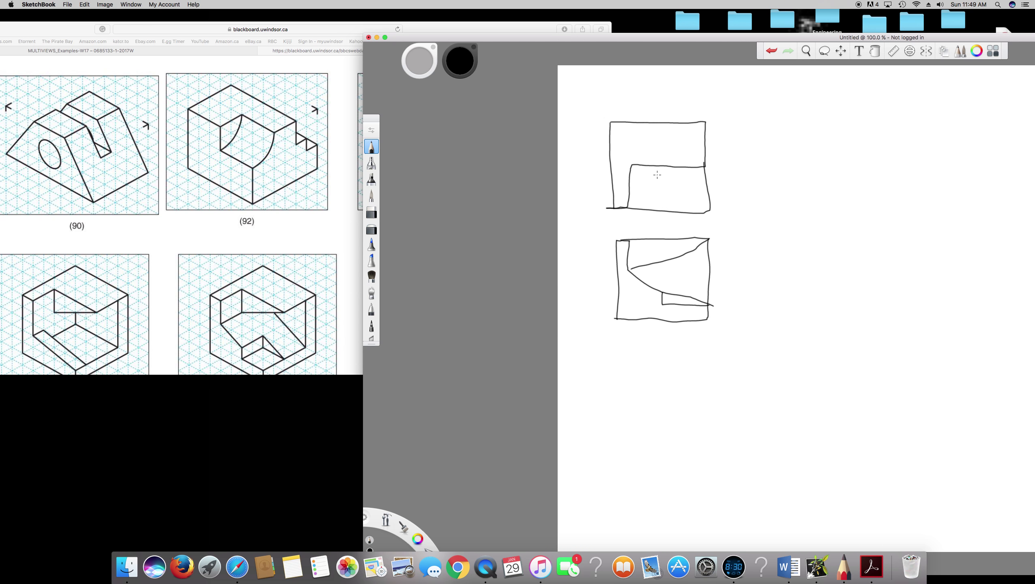
Draw a vertical line dividing the upper view's inner rectangle, reaching its bottom edge.
drag(661, 167, 664, 208)
drag(664, 204, 667, 211)
Sketch a dashed 45° mitre line rising to the upper right of the views.
drag(729, 232, 814, 168)
drag(822, 161, 856, 130)
drag(861, 124, 875, 108)
drag(885, 99, 892, 92)
Project the upper view's bottom and top edges rightward to the mitre line with dashed lines.
drag(717, 210, 750, 228)
drag(712, 123, 772, 123)
drag(793, 123, 829, 123)
drag(843, 121, 854, 164)
Drop dashed projectors from the mitre line and draw the side view's top and left edges.
drag(855, 171, 855, 193)
drag(855, 201, 855, 223)
drag(854, 232, 855, 239)
drag(752, 246, 835, 245)
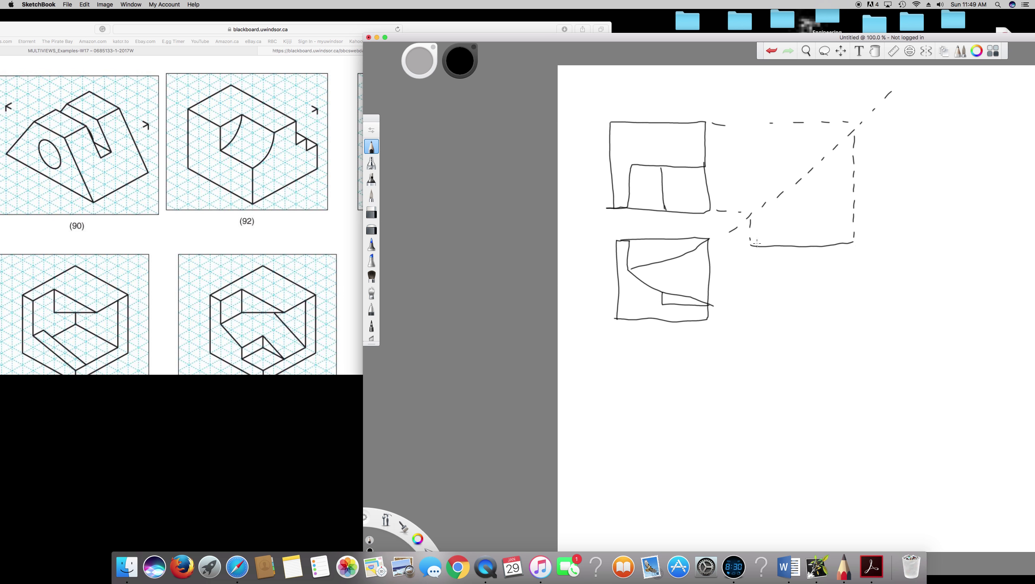
mouse_move(757, 244)
mouse_down()
mouse_move(754, 320)
mouse_move(853, 259)
mouse_move(853, 243)
mouse_up()
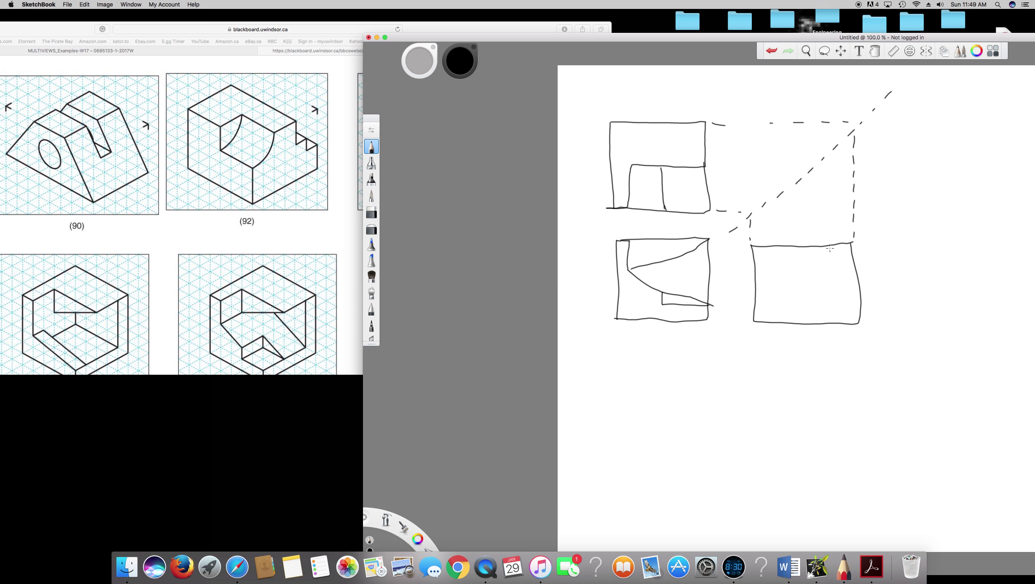
Close the side-view box with its right edge and add inner horizontal and vertical step lines.
mouse_move(834, 245)
mouse_down()
mouse_move(840, 305)
mouse_move(755, 306)
mouse_up()
mouse_move(755, 291)
mouse_down()
mouse_move(791, 294)
mouse_move(797, 312)
mouse_up()
drag(756, 275, 835, 274)
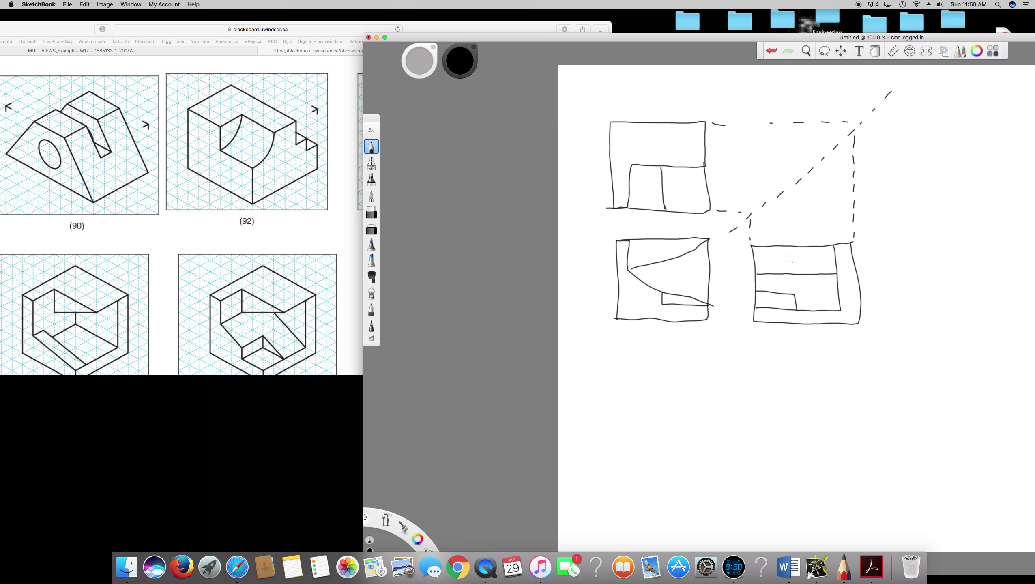
drag(790, 247, 793, 273)
Scroll the reference PDF down to figures 95 and 96.
click(291, 99)
scroll(419, 181, down, 3)
scroll(419, 181, down, 2)
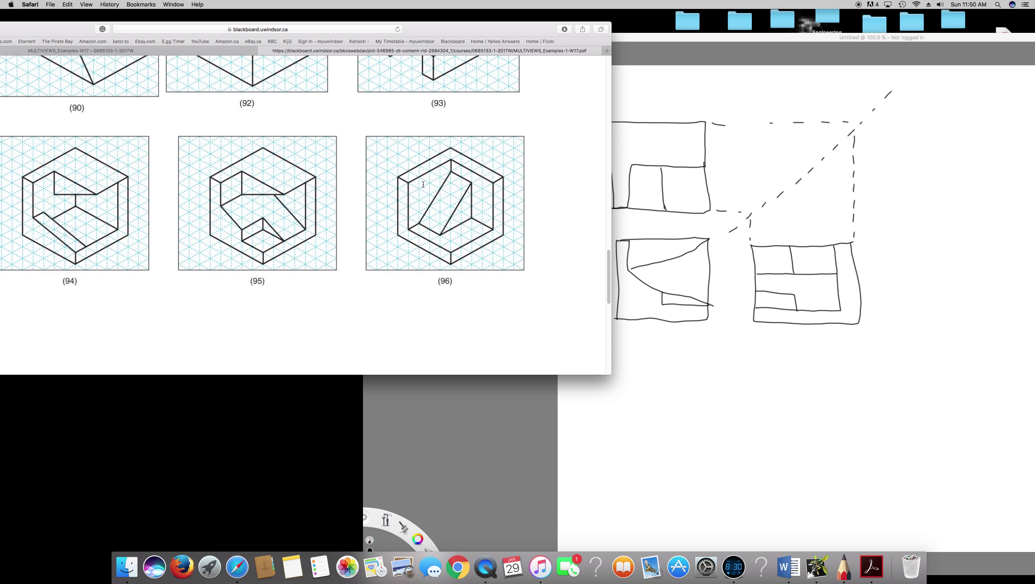
Close the finished SketchBook sketch without saving it.
click(717, 82)
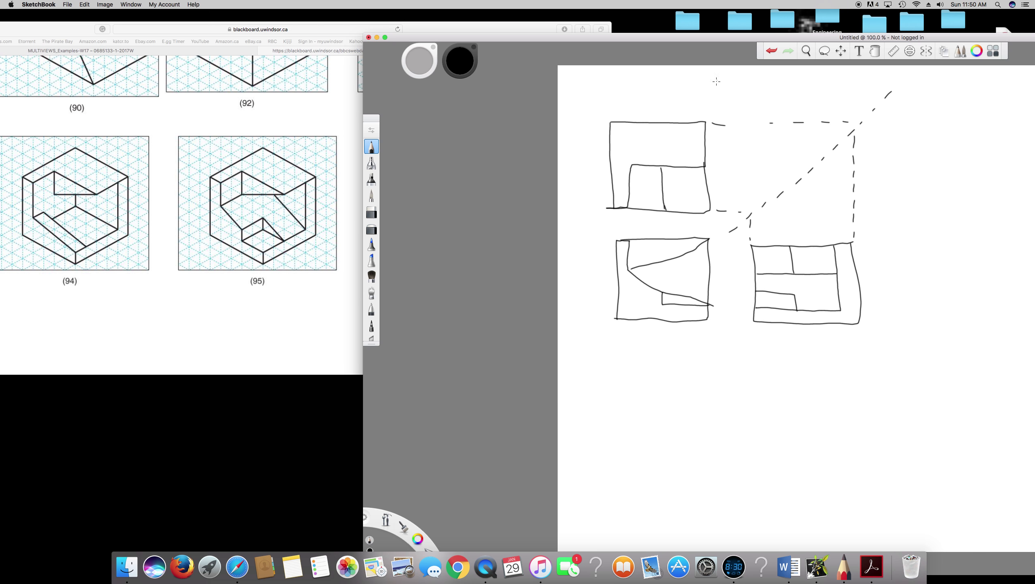
click(68, 5)
click(102, 51)
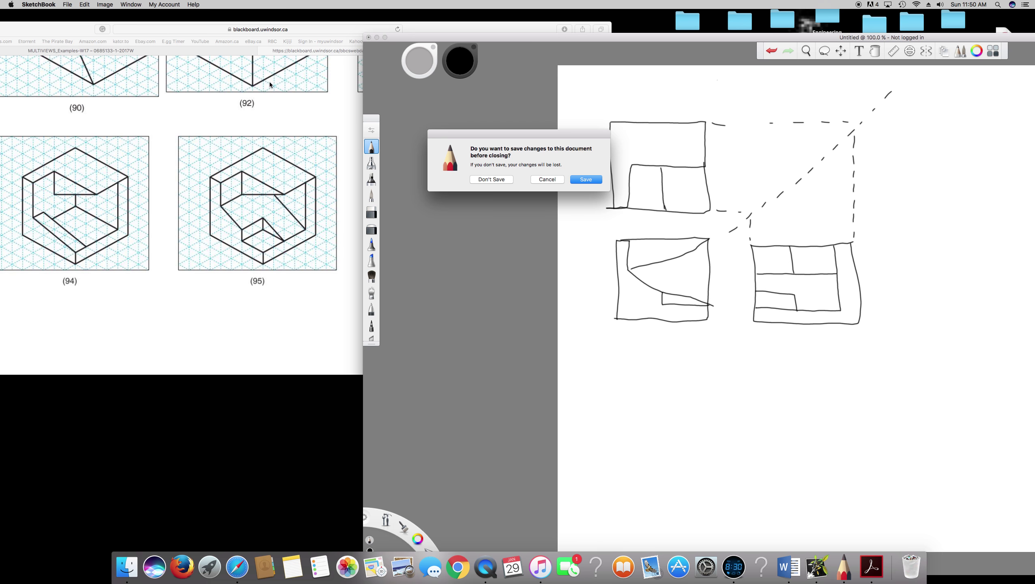
click(490, 179)
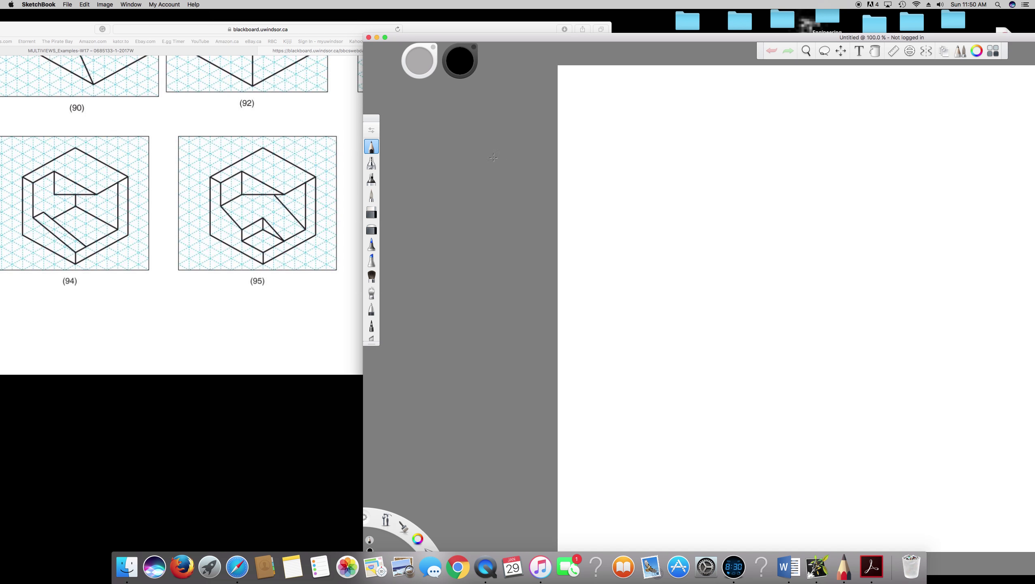
Shift the PDF window left so figure 96 sits beside the blank canvas.
drag(477, 26, 356, 28)
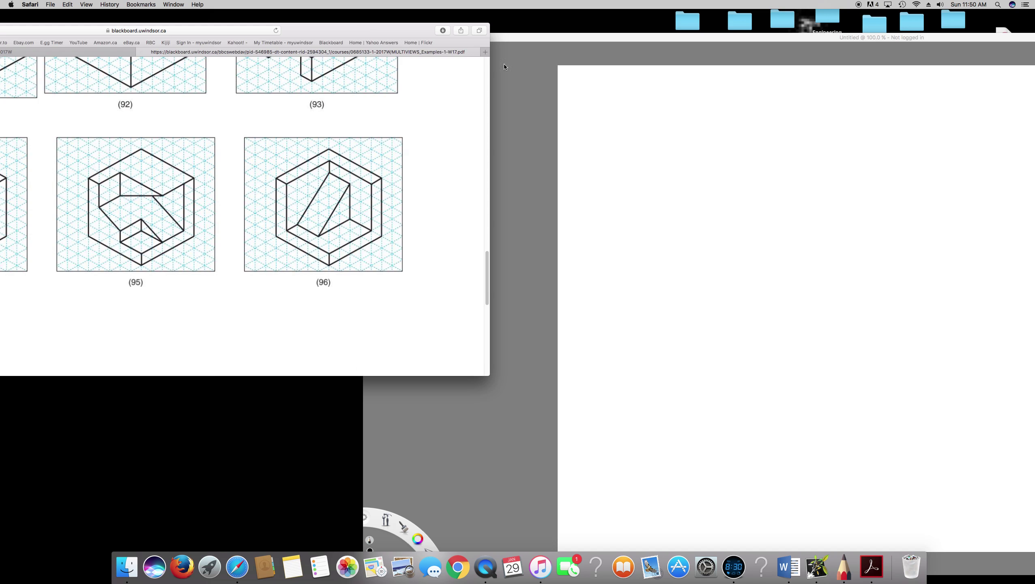
click(619, 177)
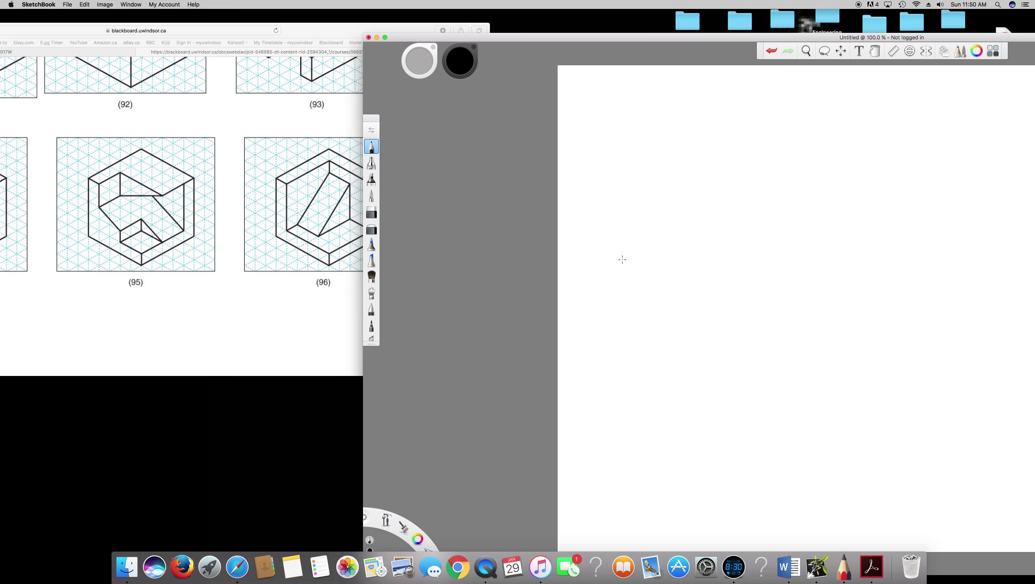
click(298, 290)
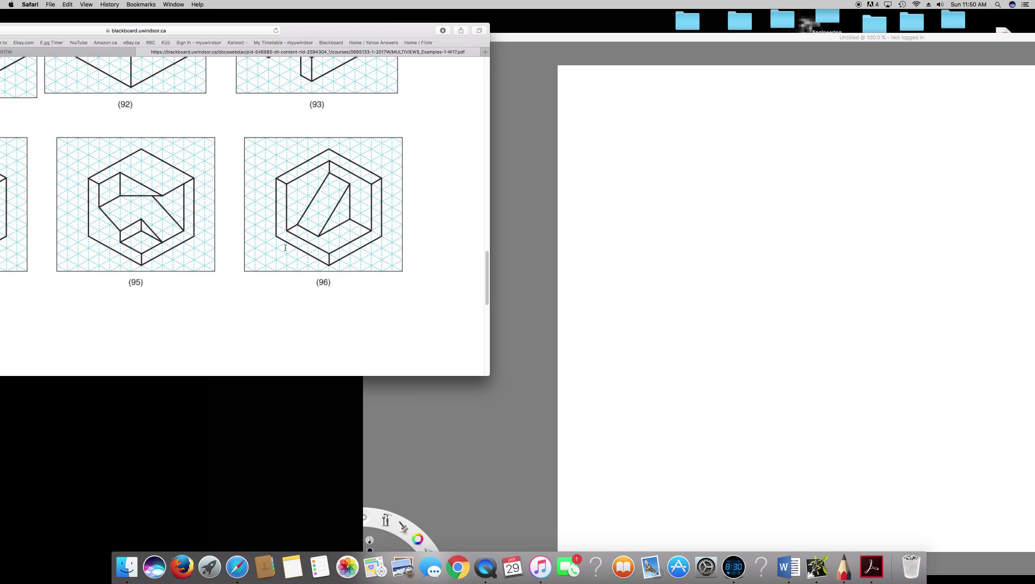
Sketch a new box with inner vertical and horizontal lines forming an inner rectangle.
drag(625, 218, 634, 304)
mouse_move(625, 221)
mouse_down()
mouse_move(737, 226)
mouse_move(740, 309)
mouse_move(638, 304)
mouse_up()
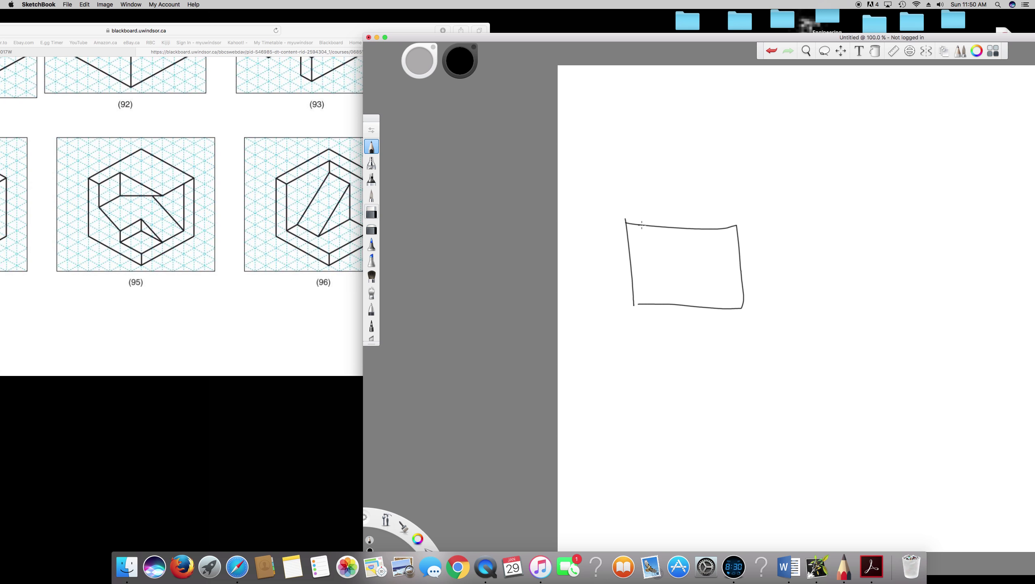
mouse_move(642, 225)
mouse_down()
mouse_move(646, 289)
mouse_move(744, 294)
mouse_up()
mouse_move(641, 241)
mouse_down()
mouse_move(679, 242)
mouse_move(673, 288)
mouse_up()
Move the sketch window right and erase the box's top-right corner.
mouse_move(578, 41)
mouse_down()
mouse_move(641, 55)
mouse_move(613, 55)
mouse_up()
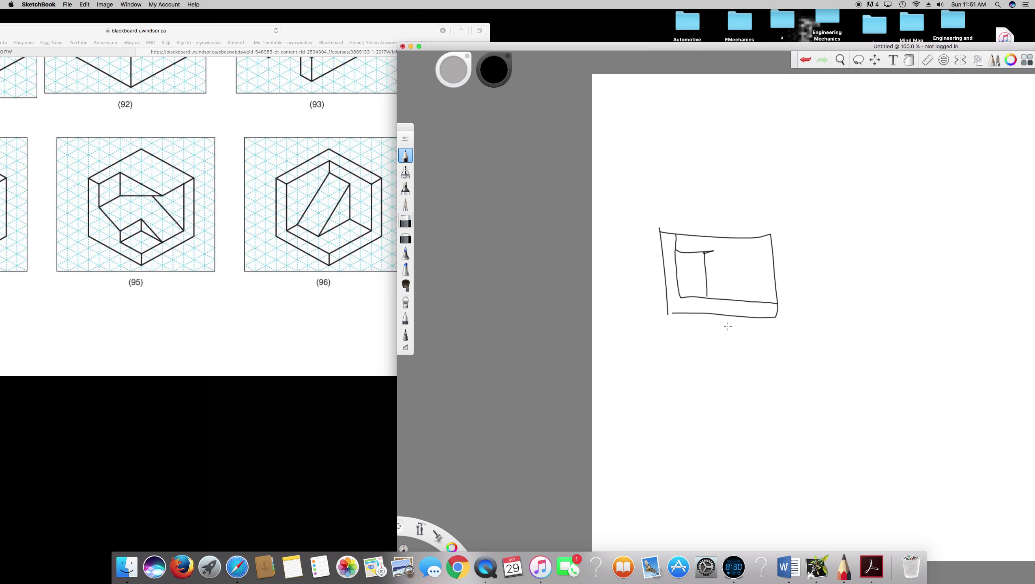
click(406, 221)
mouse_move(743, 240)
mouse_down()
mouse_move(755, 237)
mouse_move(772, 312)
mouse_up()
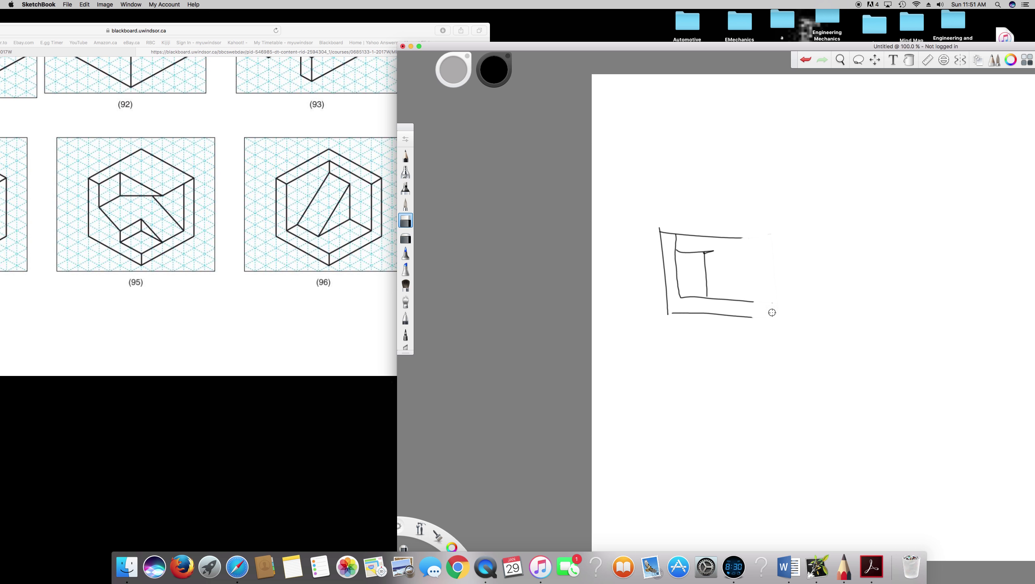
Redraw the lower box's right edge, join its lower-left corner, and start an upper box's outline.
click(405, 155)
drag(743, 239, 749, 316)
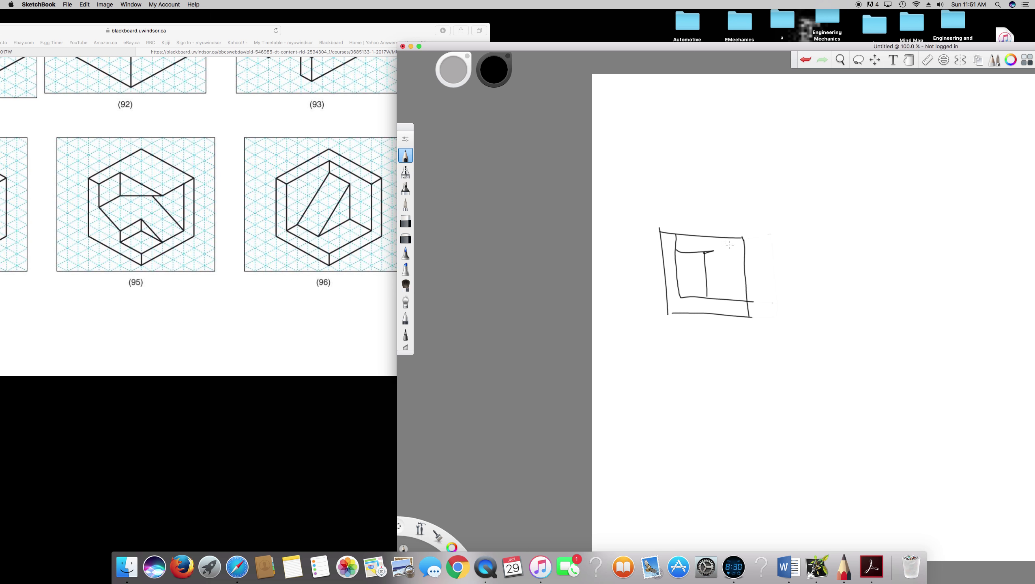
drag(668, 314, 679, 313)
drag(649, 132, 653, 201)
mouse_move(649, 131)
mouse_down()
mouse_move(741, 135)
mouse_move(743, 203)
mouse_move(652, 202)
mouse_move(664, 188)
mouse_move(661, 151)
mouse_move(735, 148)
mouse_up()
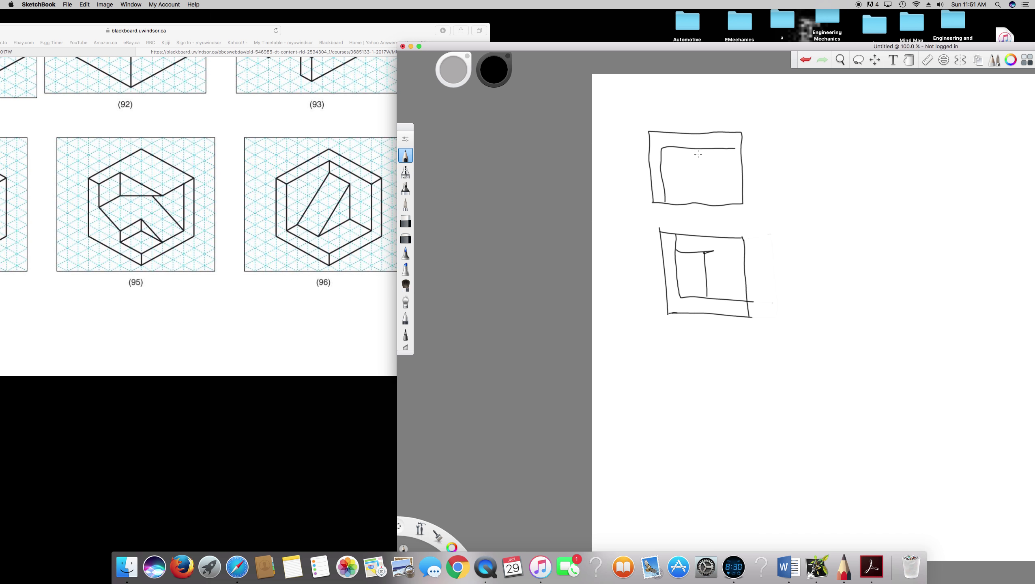
Add a short vertical inner line inside the upper box.
mouse_move(695, 149)
mouse_down()
mouse_move(695, 191)
mouse_move(663, 191)
mouse_up()
Sketch a dashed 45° mitre line rising to the upper right.
drag(755, 235, 760, 231)
drag(802, 196, 831, 161)
drag(836, 156, 846, 143)
drag(850, 140, 876, 98)
Project the upper view's edges rightward and drop dashed projectors down from the mitre line.
mouse_move(752, 204)
mouse_down()
mouse_move(795, 216)
mouse_move(795, 237)
mouse_up()
drag(771, 132, 779, 130)
drag(855, 139, 856, 172)
drag(857, 179, 859, 207)
drag(860, 212, 863, 232)
Draw the side-view box's top and left edges, an inner vertical line, and a diagonal.
drag(794, 237, 864, 237)
mouse_move(795, 237)
mouse_down()
mouse_move(793, 309)
mouse_move(863, 238)
mouse_up()
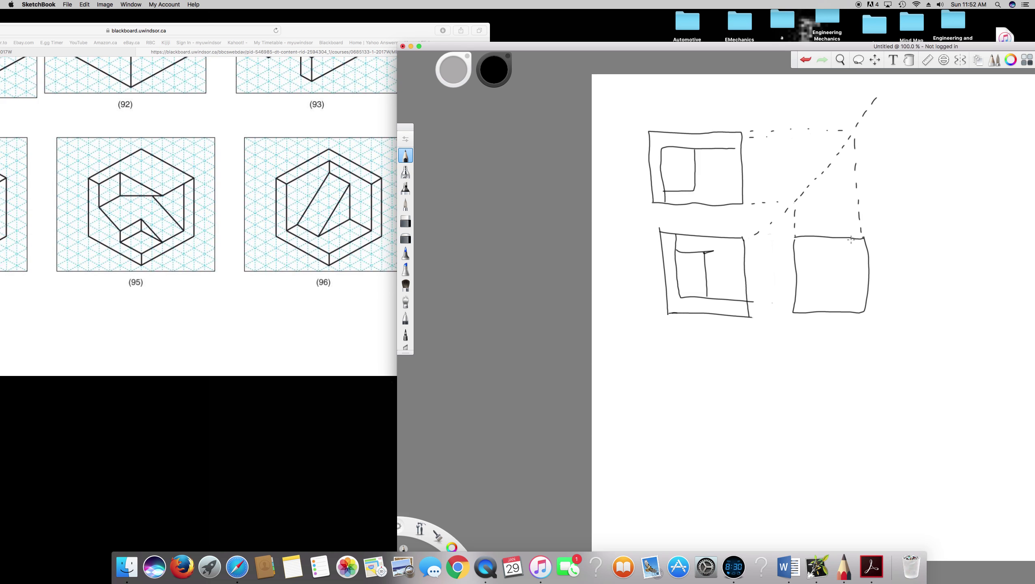
mouse_move(851, 237)
mouse_down()
mouse_move(853, 298)
mouse_move(795, 302)
mouse_up()
drag(850, 251, 812, 295)
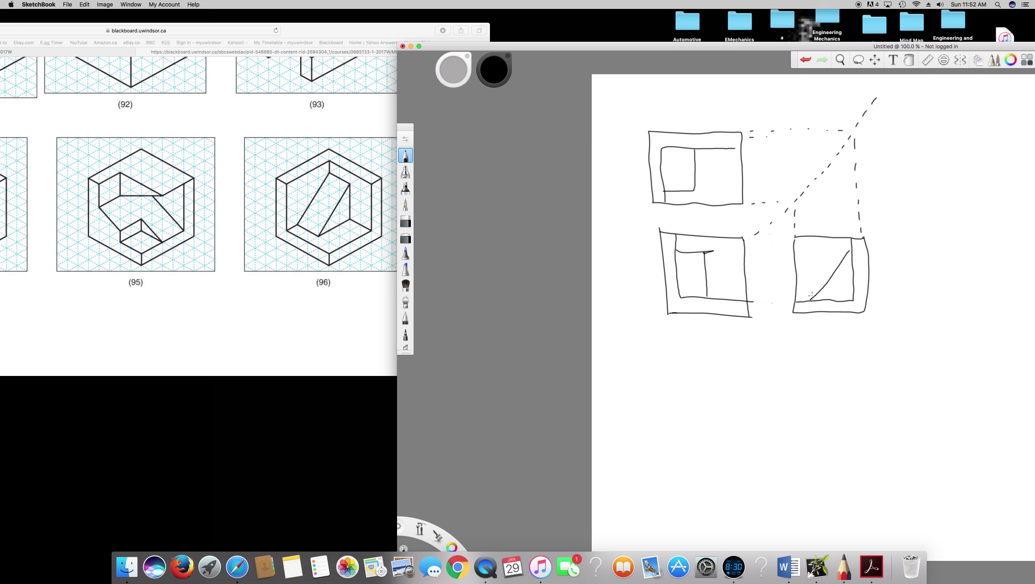